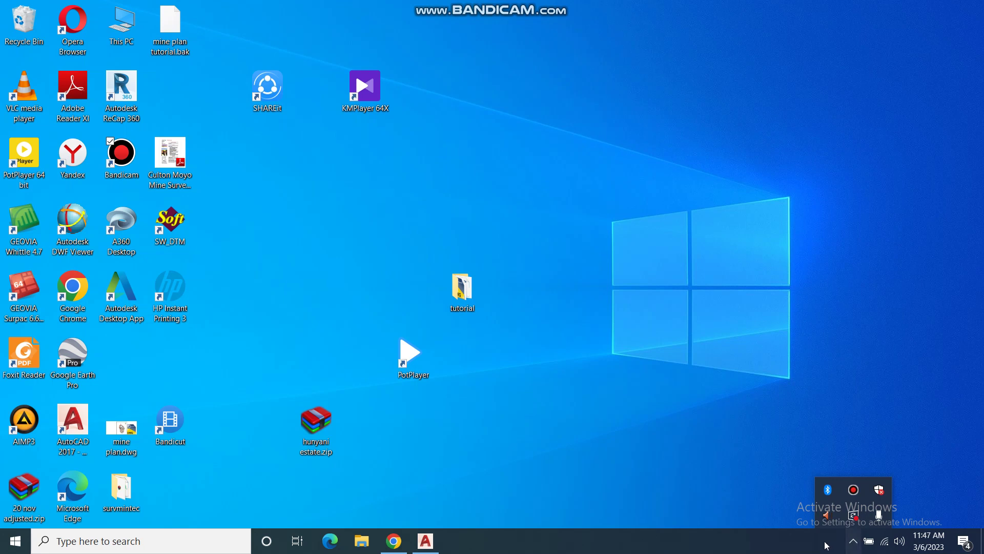
- Switch to AutoCAD and examine the mine plan and the rectangular frame around it
click(523, 479)
click(425, 540)
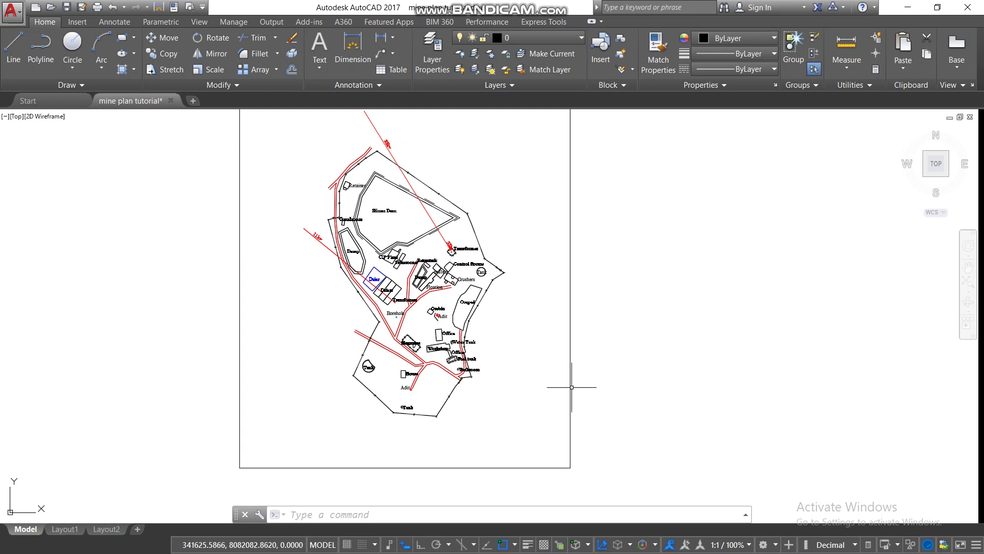
scroll(566, 389, down, 2)
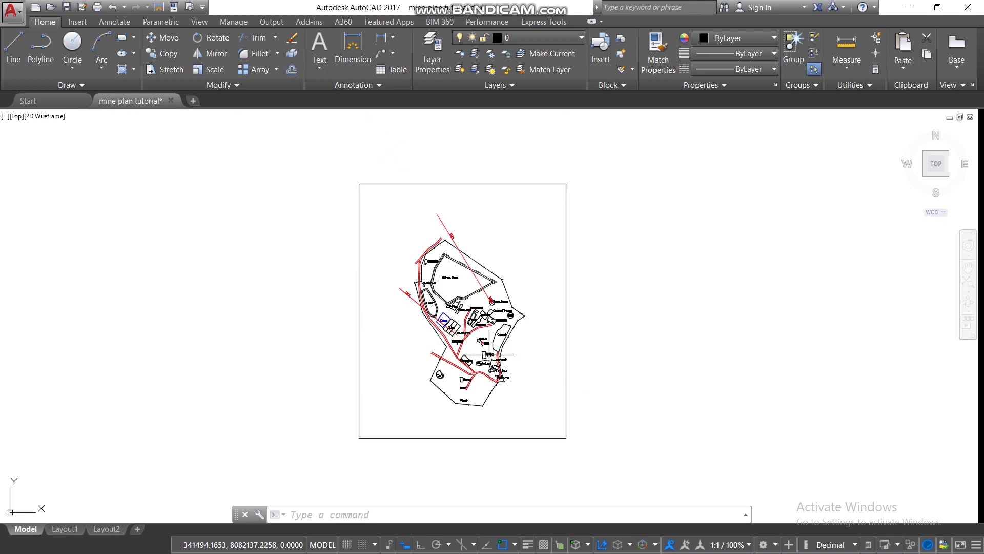
scroll(491, 322, up, 4)
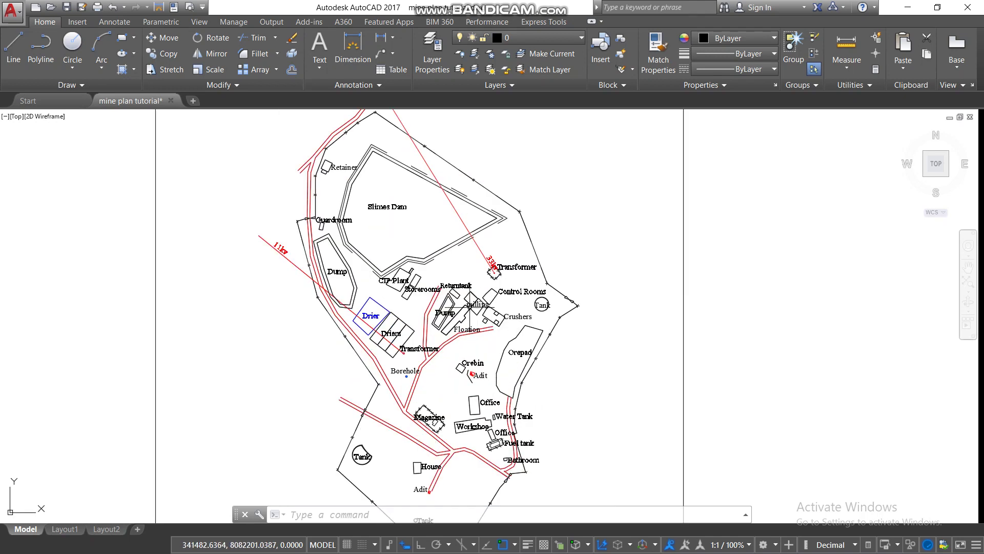
scroll(469, 306, down, 4)
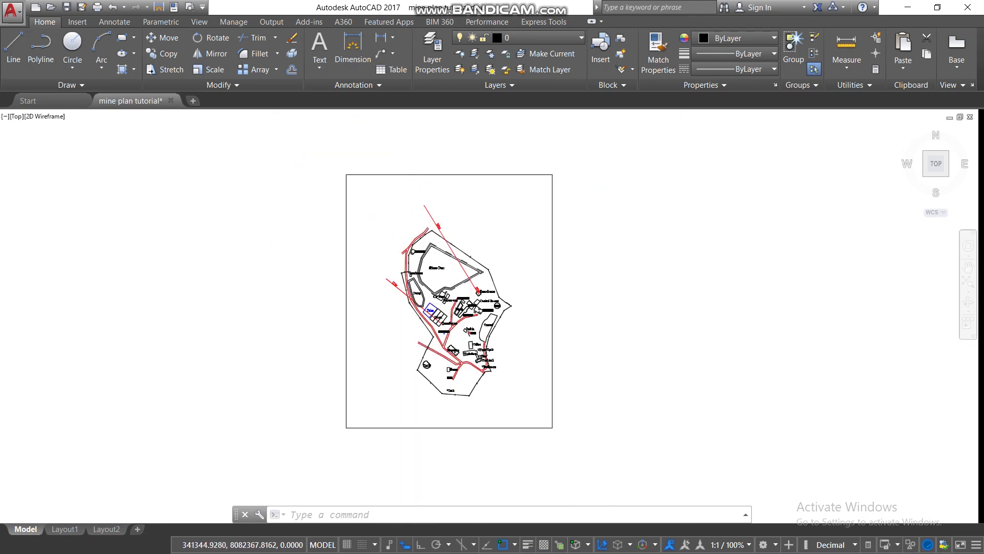
scroll(389, 208, up, 2)
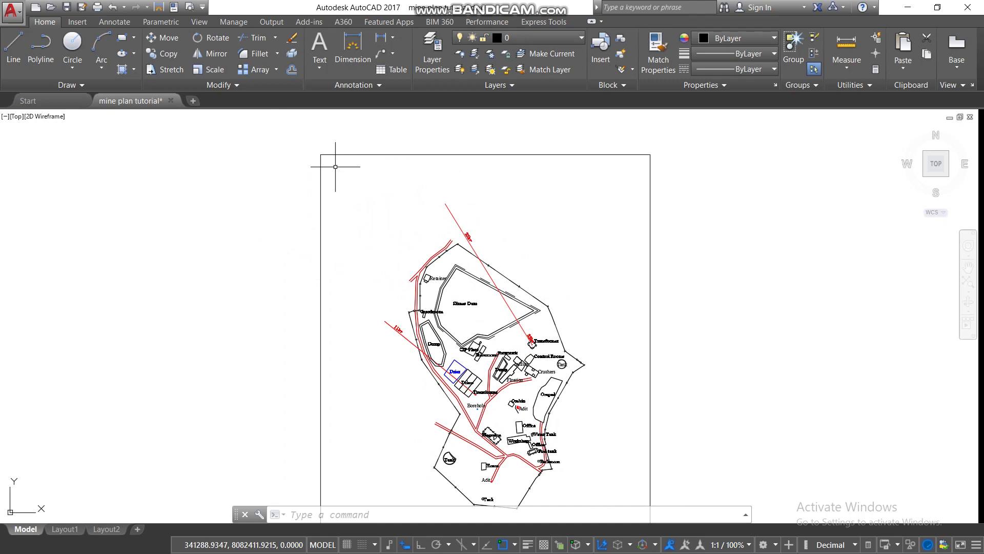
scroll(335, 168, down, 2)
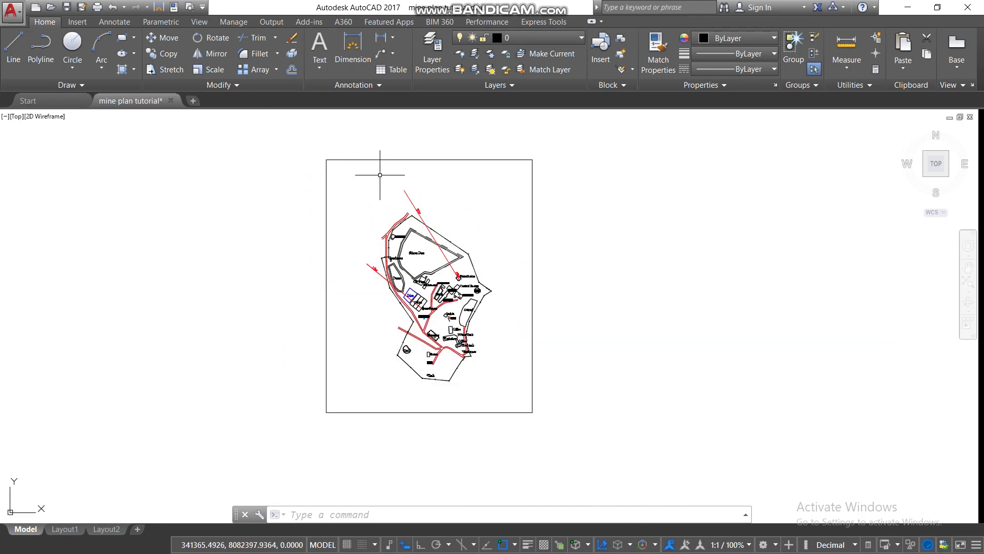
click(908, 8)
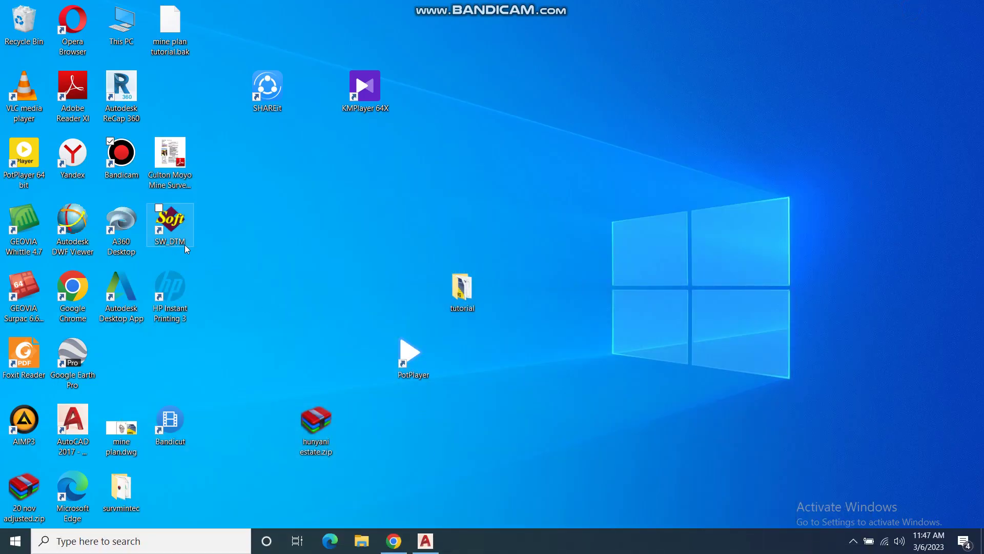
- Switch to Chrome, search Google for "sw_dtm" and look through the results
click(398, 549)
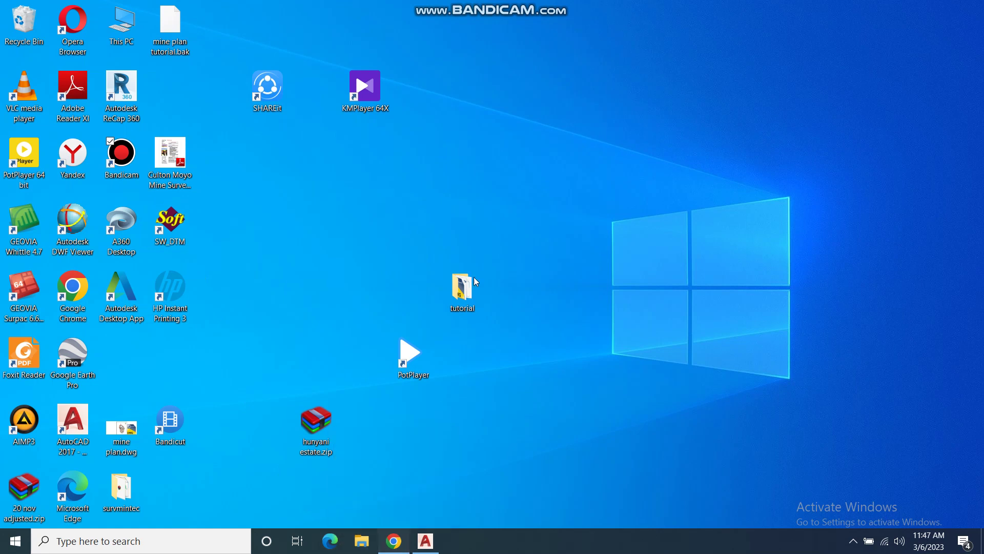
text(sw)
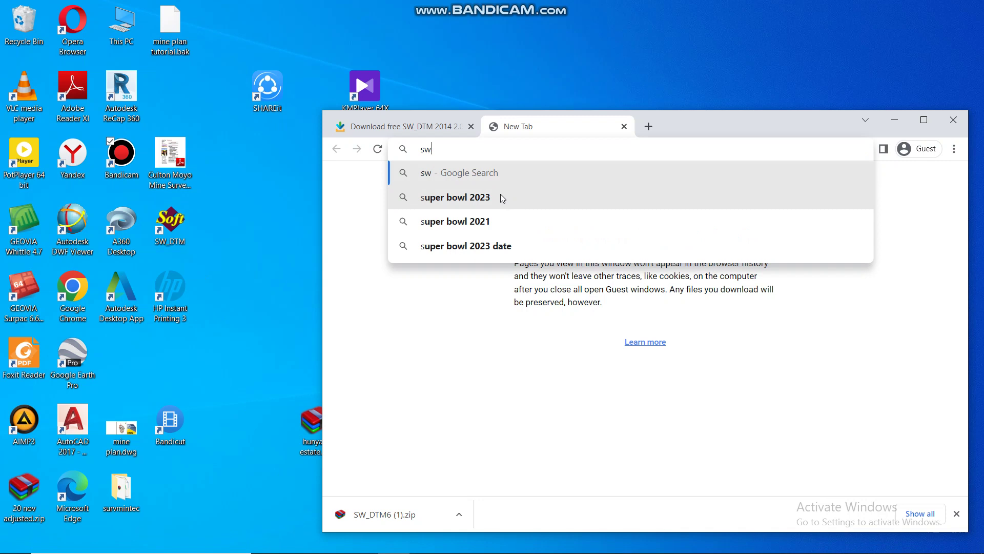
text(_)
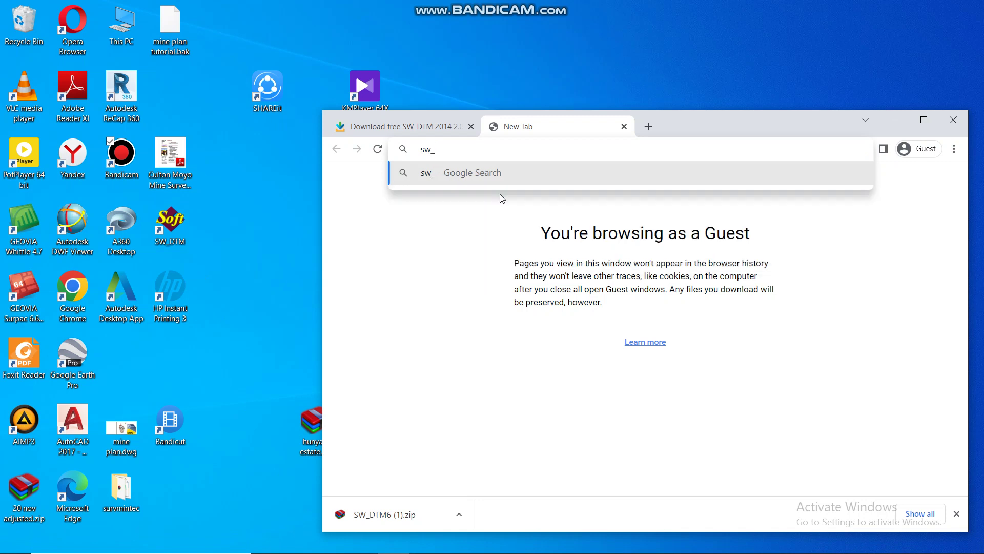
text(dtm)
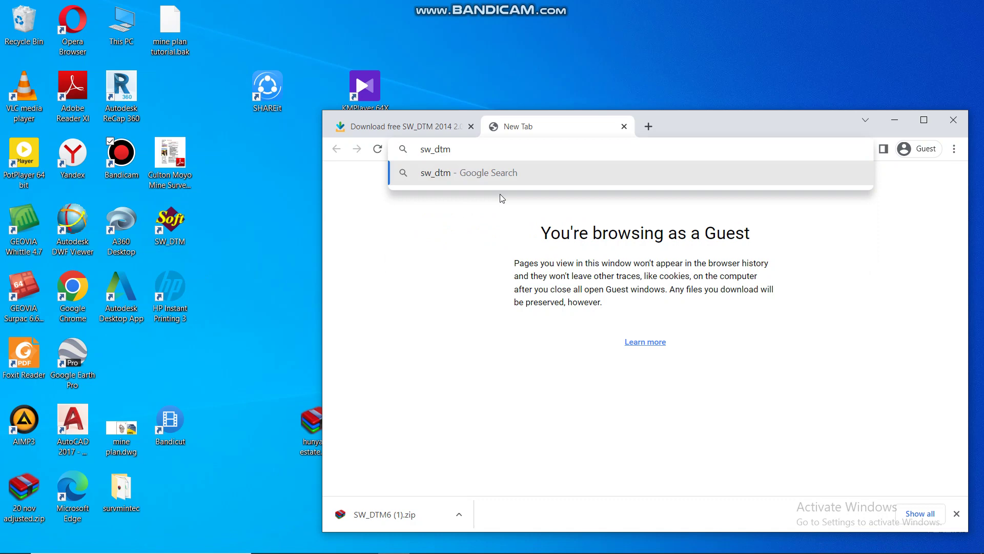
key(Return)
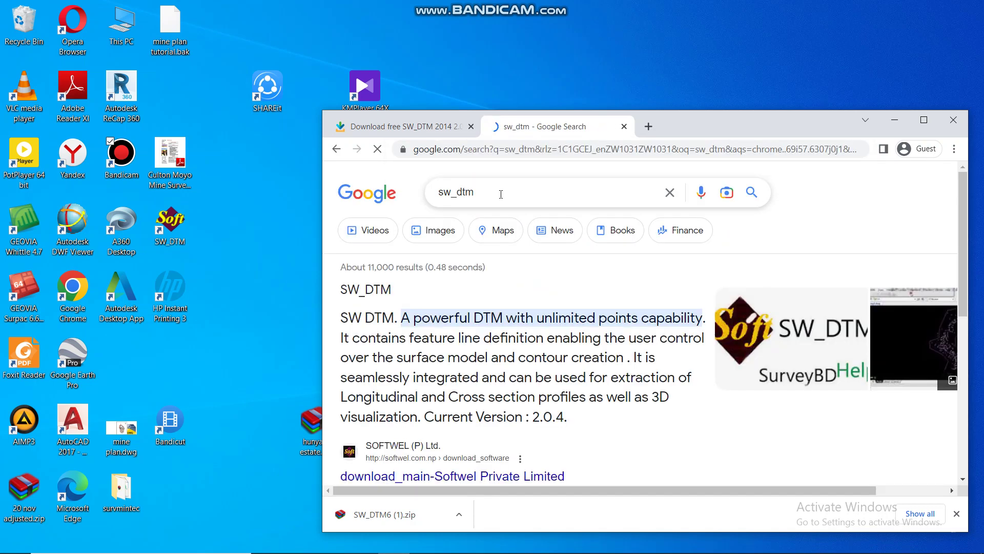
scroll(511, 283, down, 2)
scroll(511, 283, down, 3)
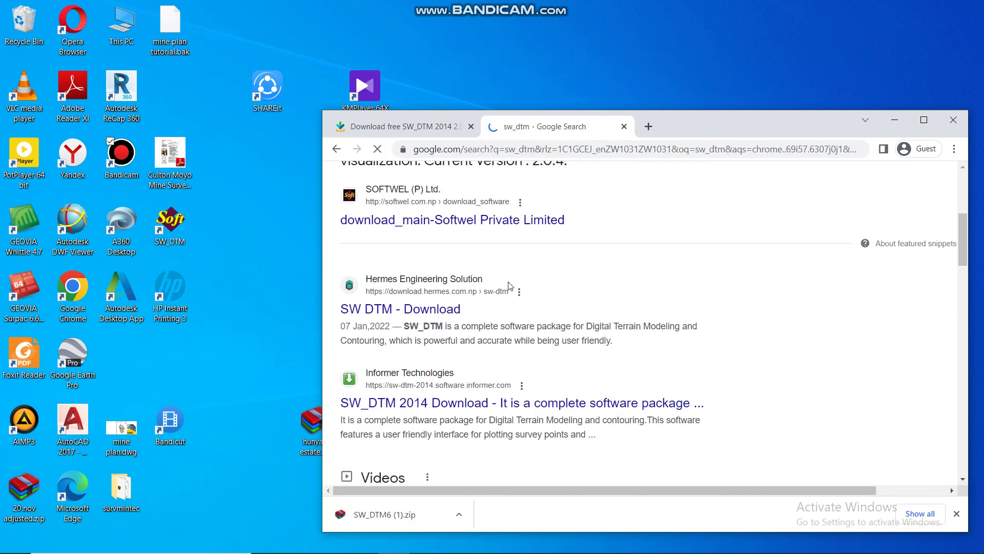
scroll(507, 257, up, 5)
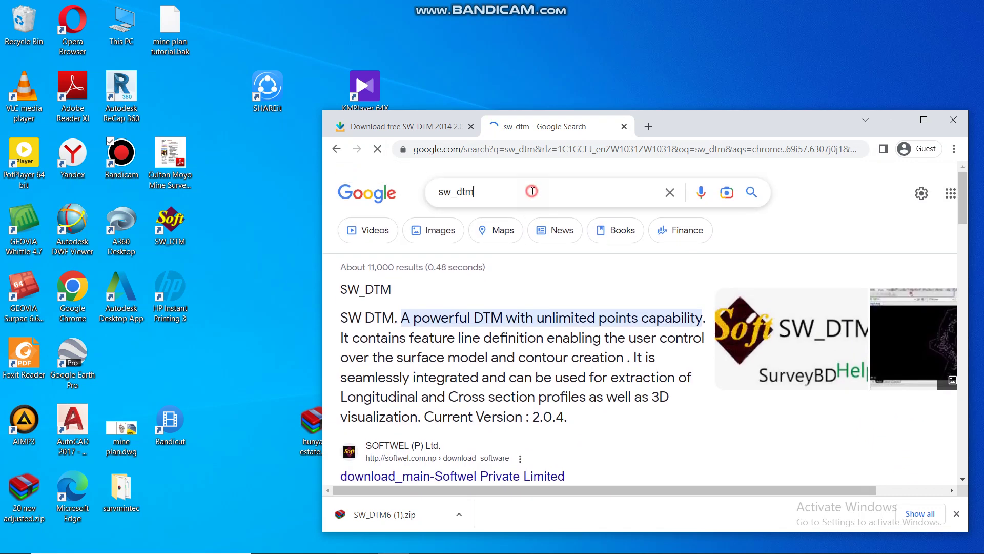
- Refine the search to "sw_dtm free download" and open the Free Download Manager result for SW_DTM 2014
click(531, 191)
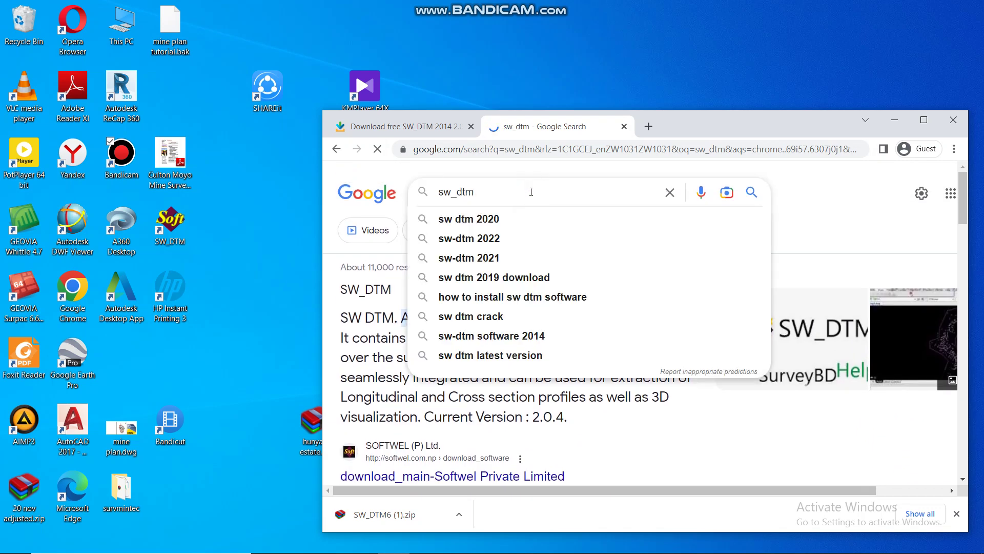
text(fre)
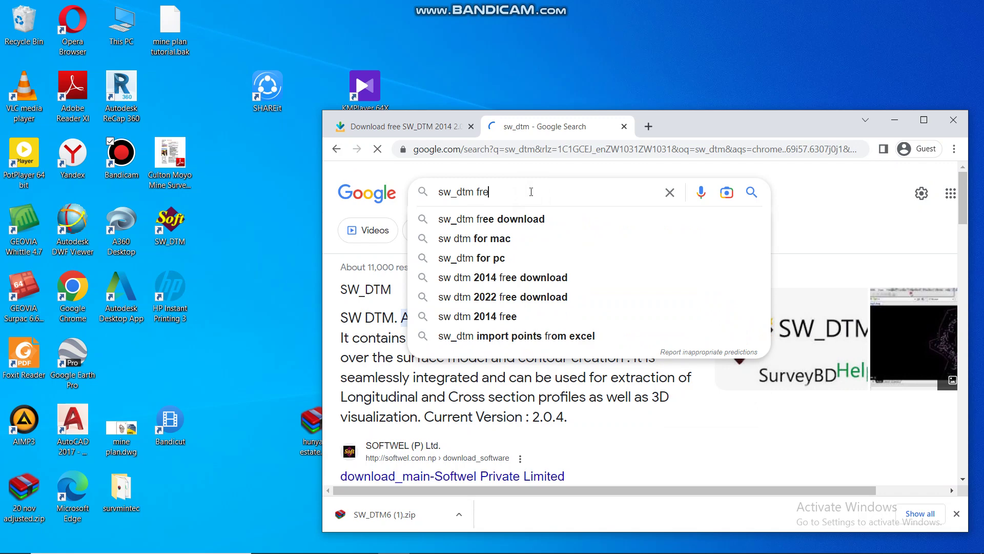
click(518, 219)
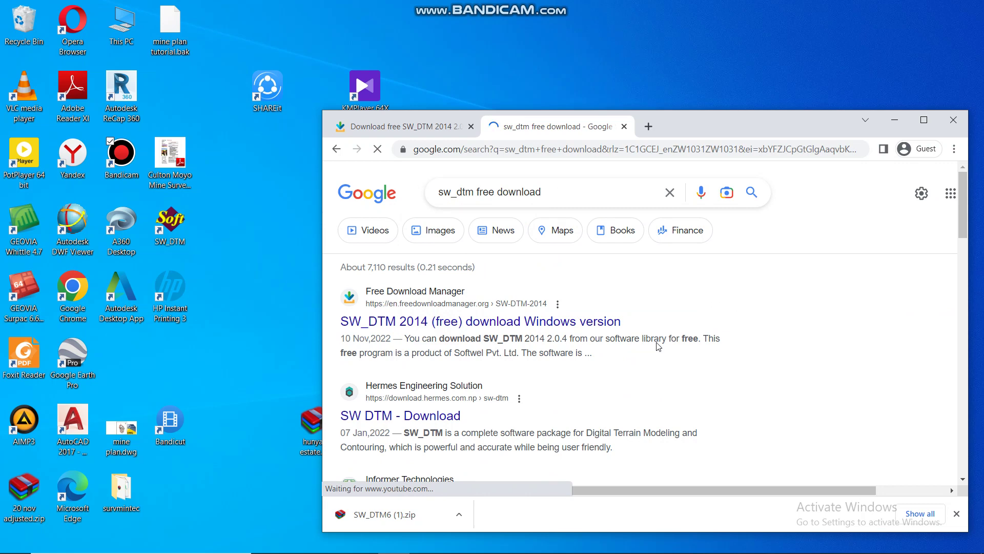
click(610, 321)
- Download SW_DTM 2014 from its Free Download Manager page
scroll(572, 283, down, 2)
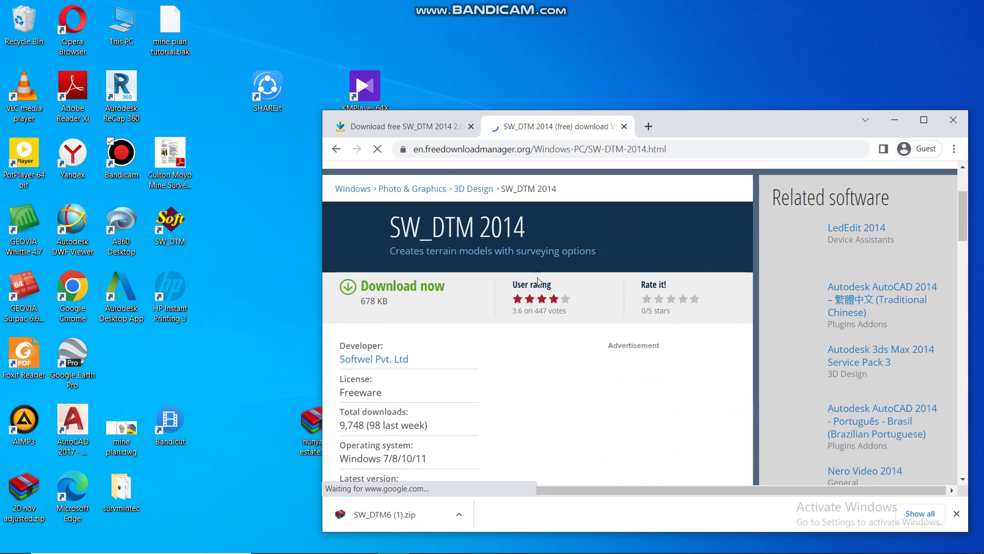
scroll(513, 269, down, 1)
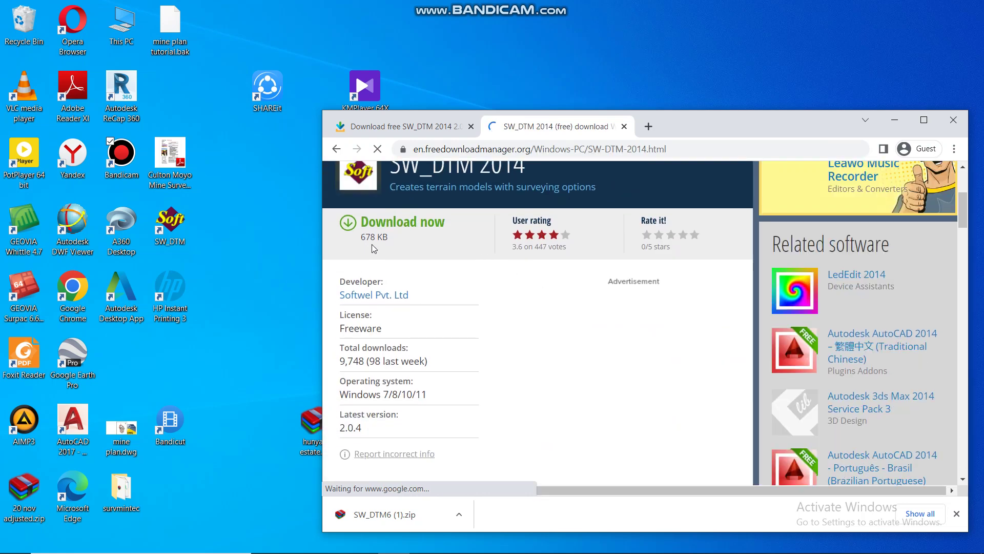
scroll(421, 243, down, 1)
scroll(410, 238, up, 1)
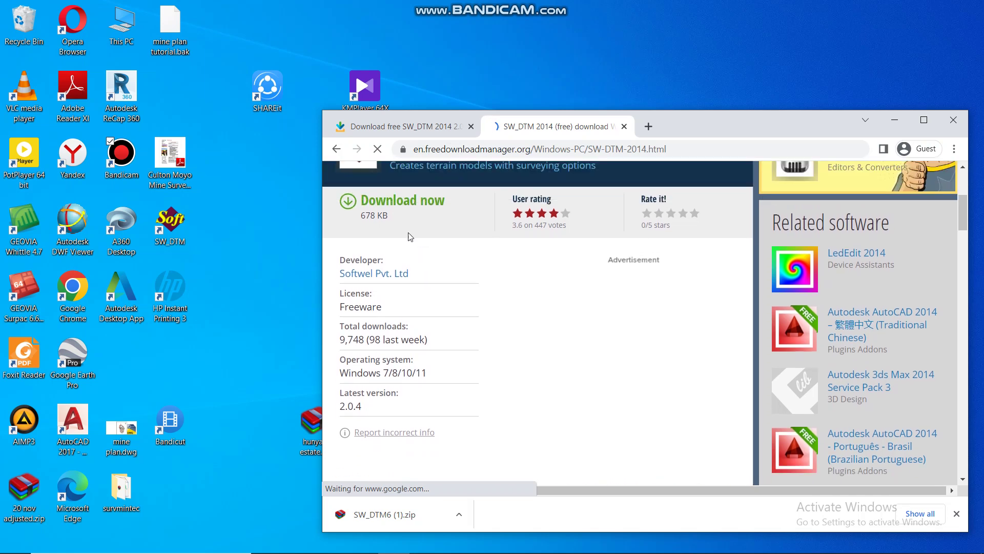
scroll(397, 246, down, 2)
scroll(400, 259, down, 10)
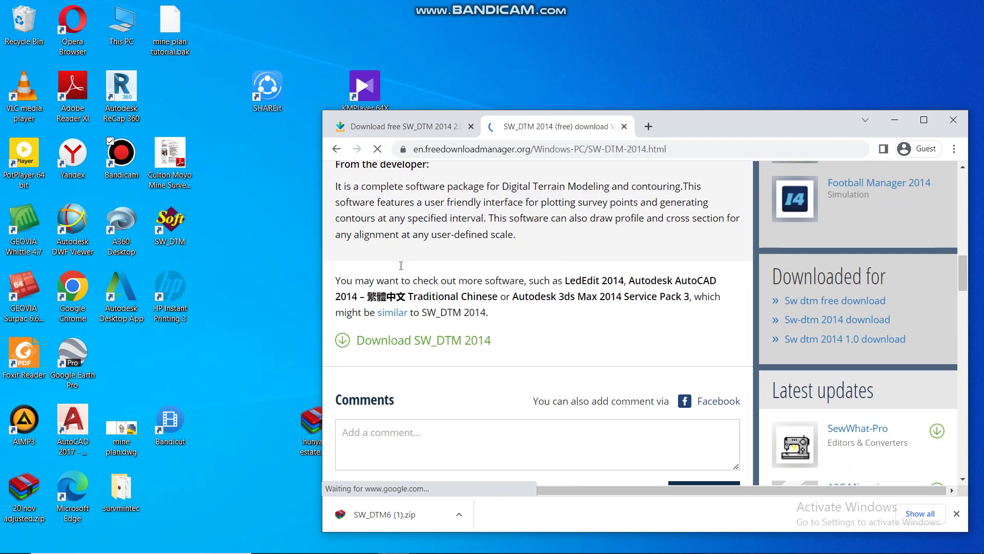
scroll(416, 301, up, 3)
click(424, 340)
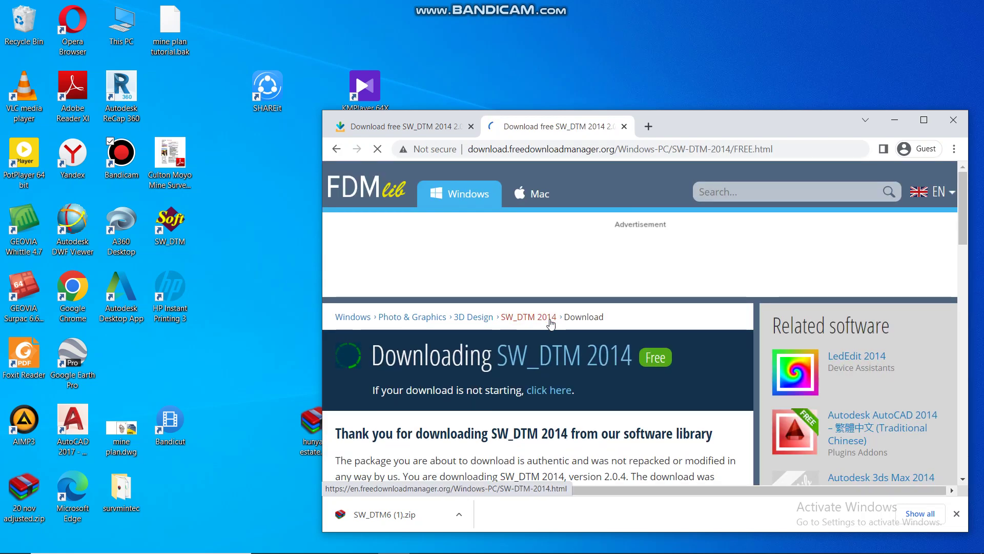
click(517, 318)
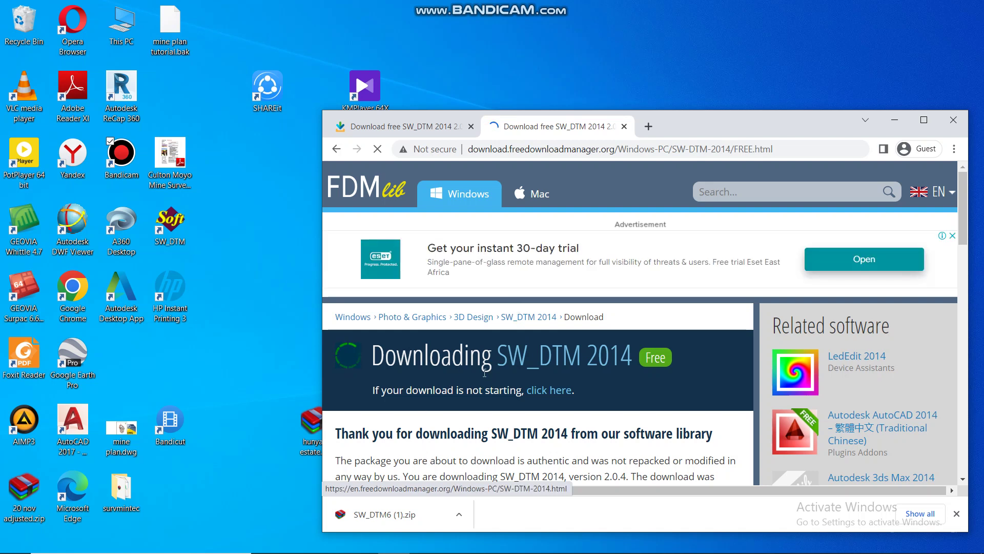
- Open the downloaded SW_DTM6 (2).zip, locate setup.exe inside it and close the archive
click(458, 519)
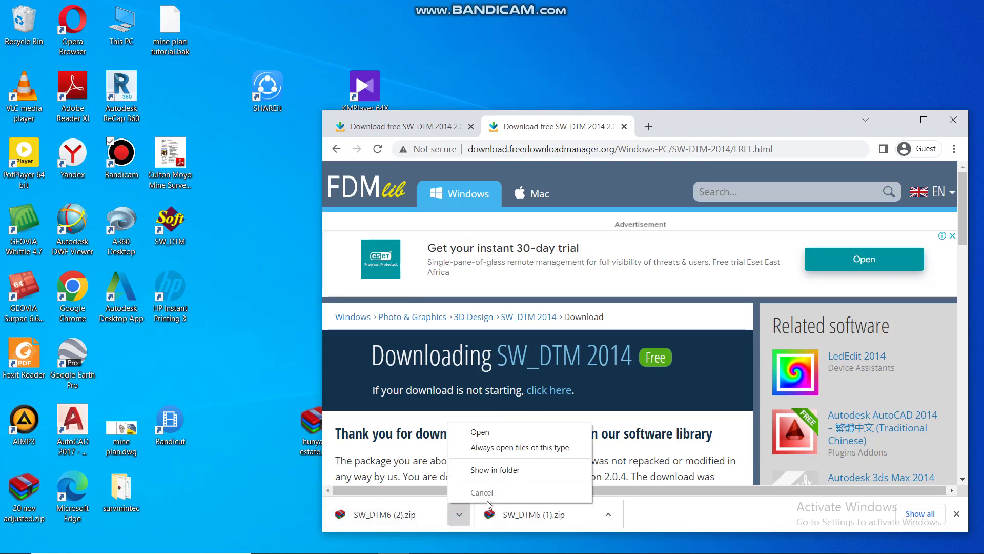
click(494, 437)
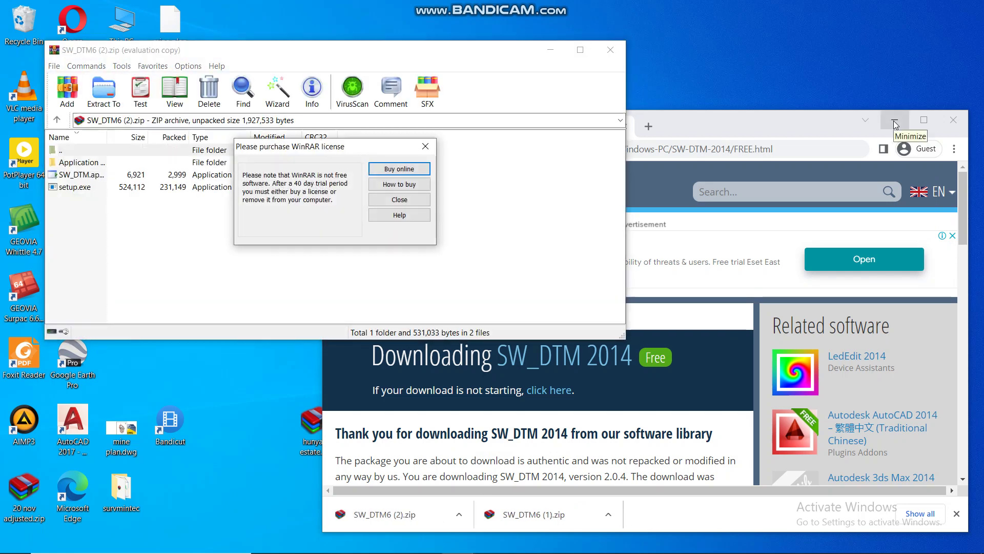
click(426, 147)
click(229, 187)
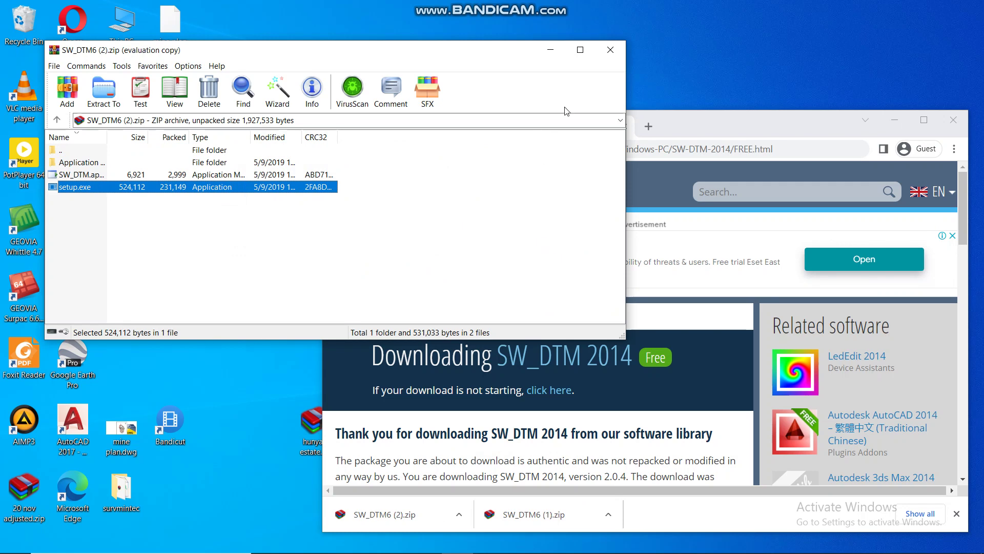
click(610, 49)
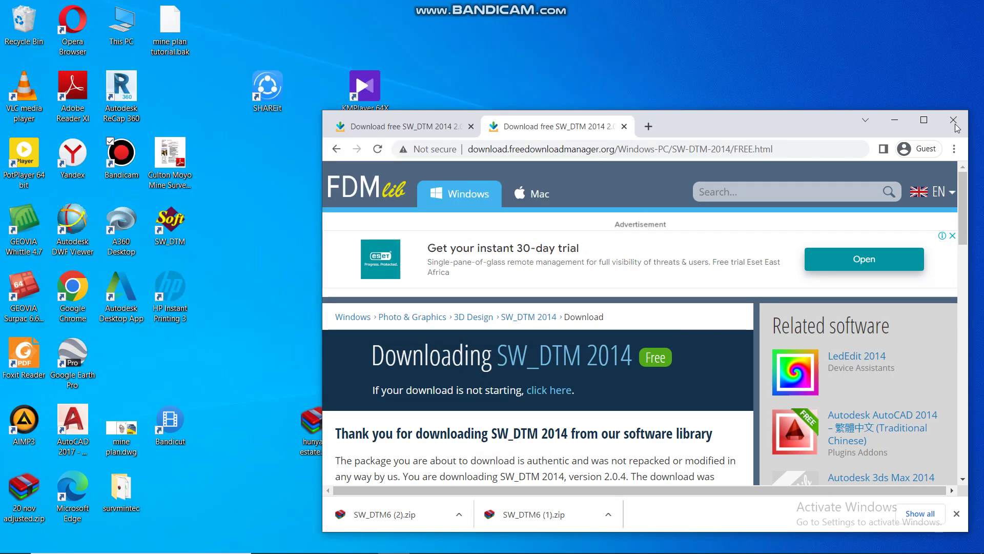
- Close the browser and launch SW_DTM alongside the AutoCAD mine plan drawing
click(955, 121)
double_click(178, 235)
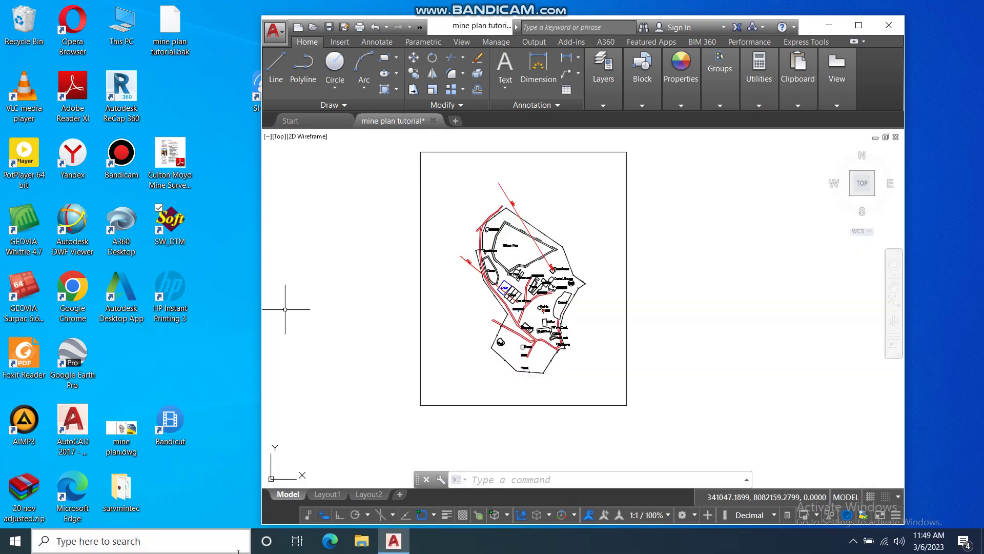
double_click(184, 220)
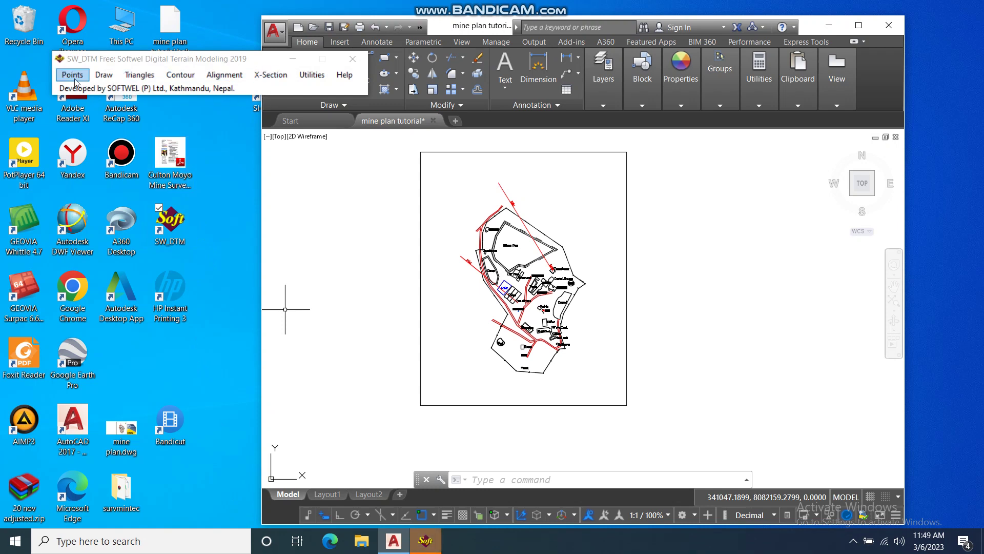
- Start drawing a grid with grid lines in SW_DTM, using a grid interval of 20 and a text height of 2
click(103, 75)
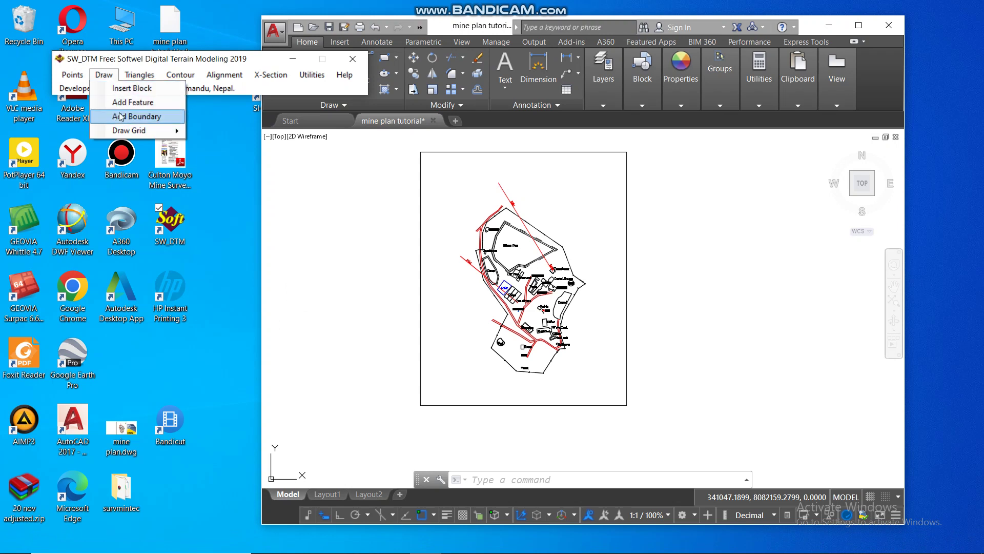
mouse_move(128, 131)
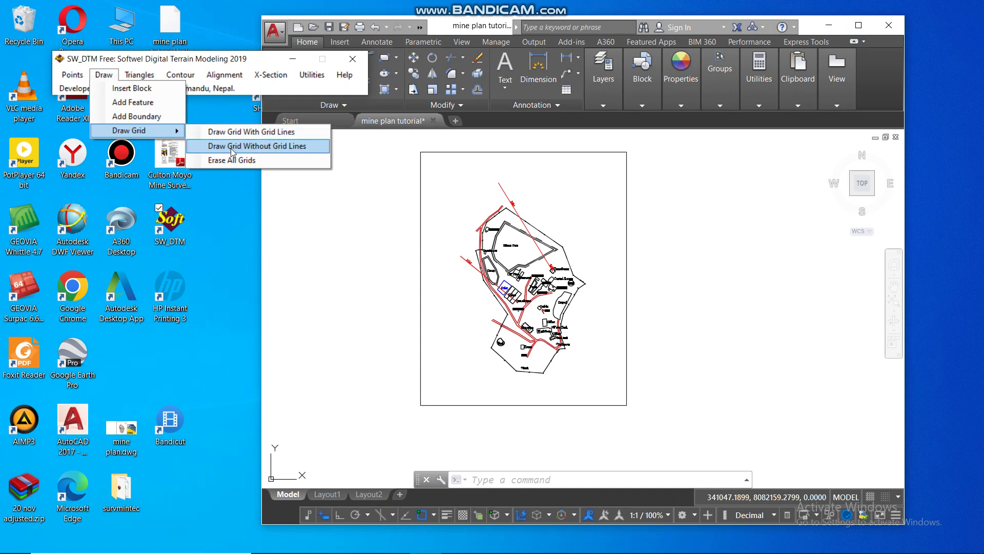
click(286, 132)
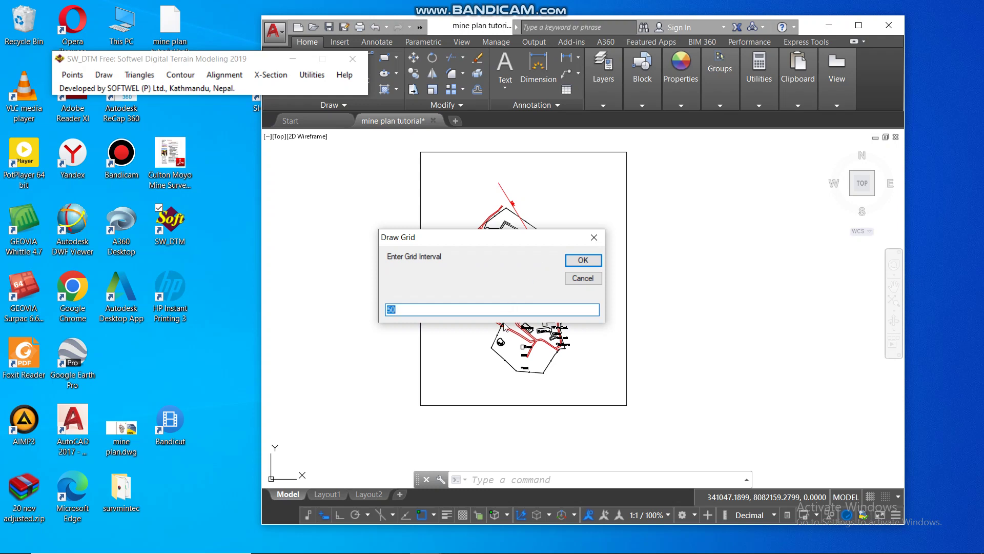
text(20)
click(583, 261)
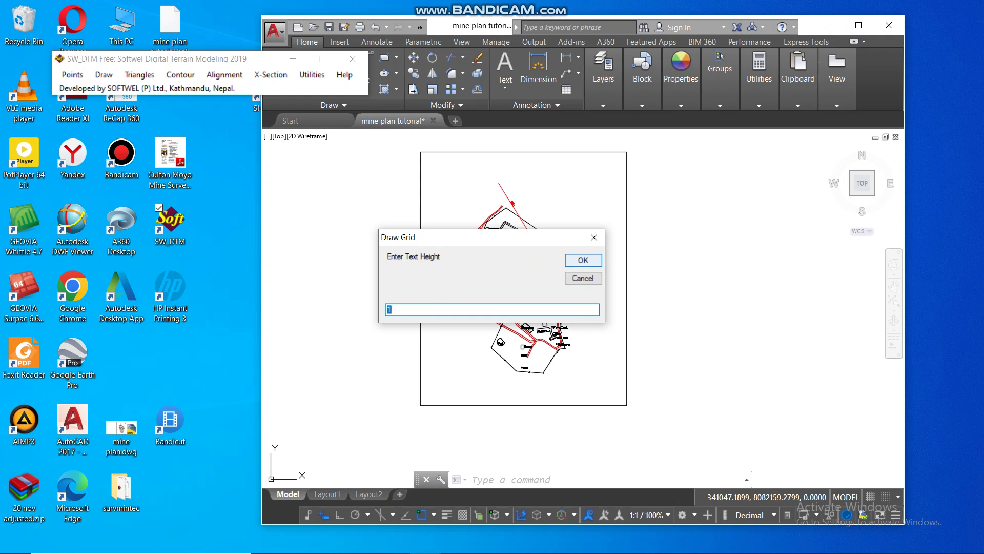
text(2)
click(582, 260)
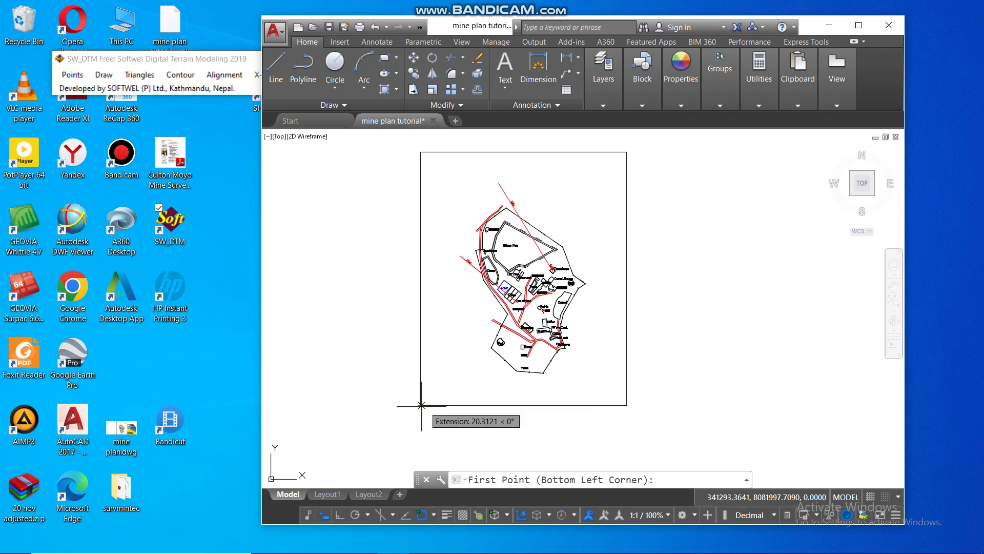
- Place the grid over the mine plan from the frame's bottom-left corner to its top-right corner and check its density
click(420, 405)
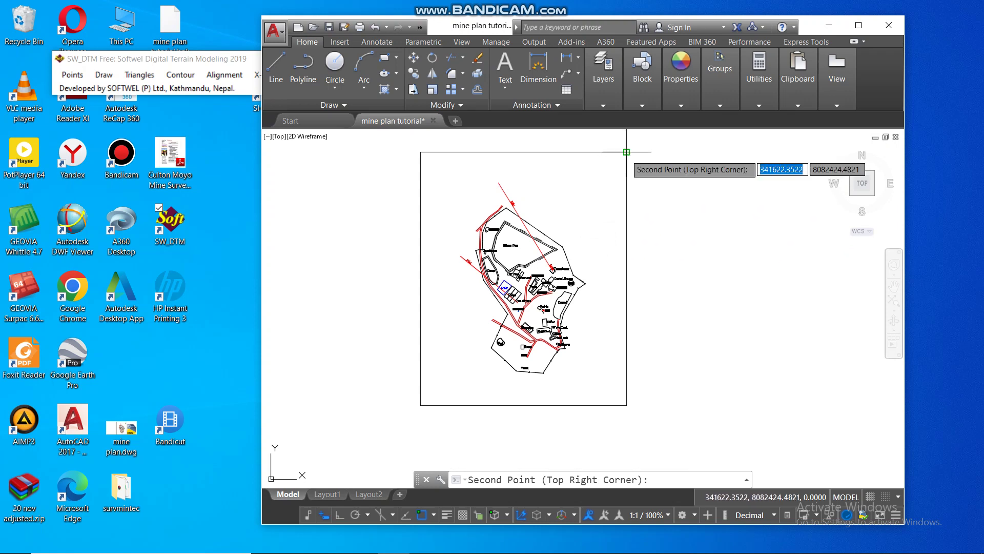
click(626, 151)
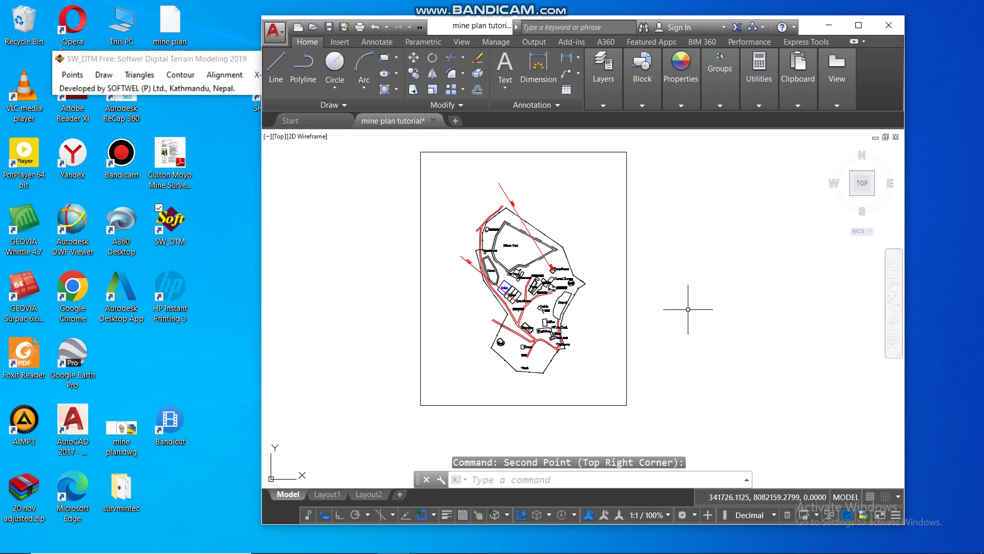
mouse_move(784, 92)
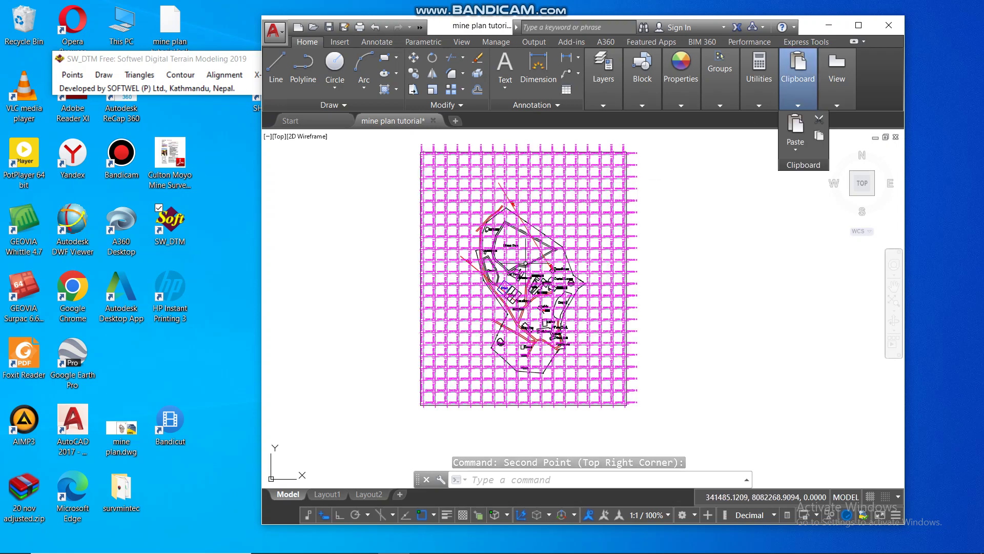
scroll(525, 265, up, 7)
scroll(525, 265, down, 5)
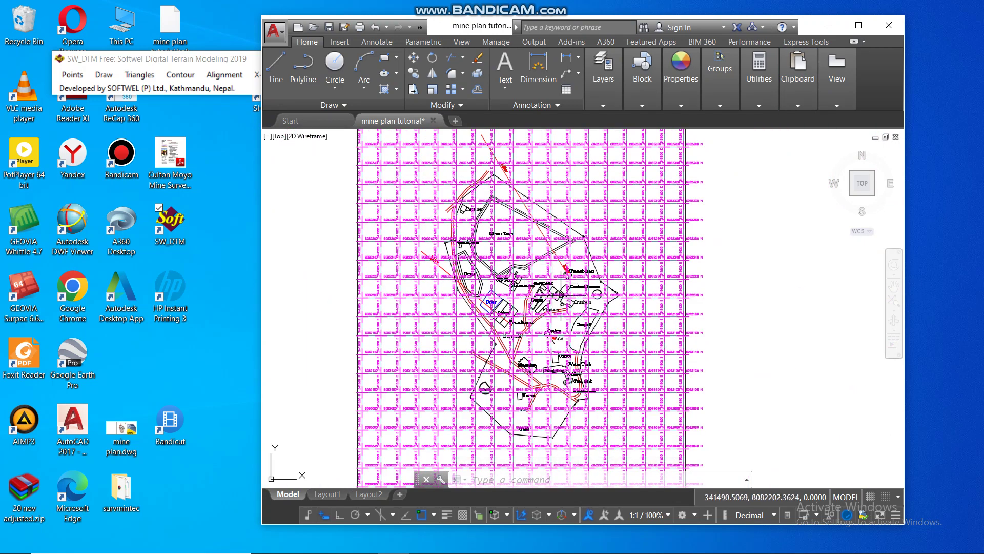
scroll(584, 307, down, 2)
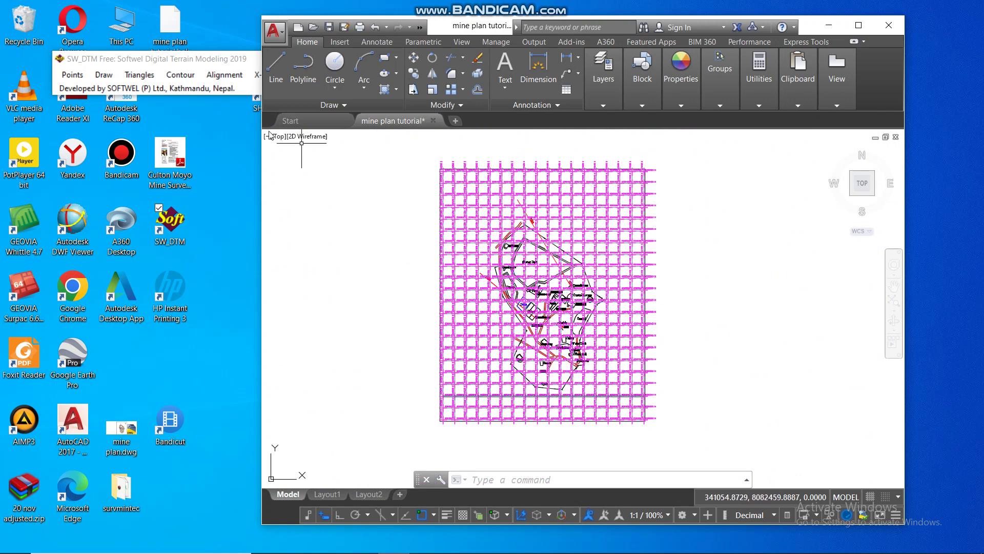
- Erase all grids from the mine plan drawing
click(112, 80)
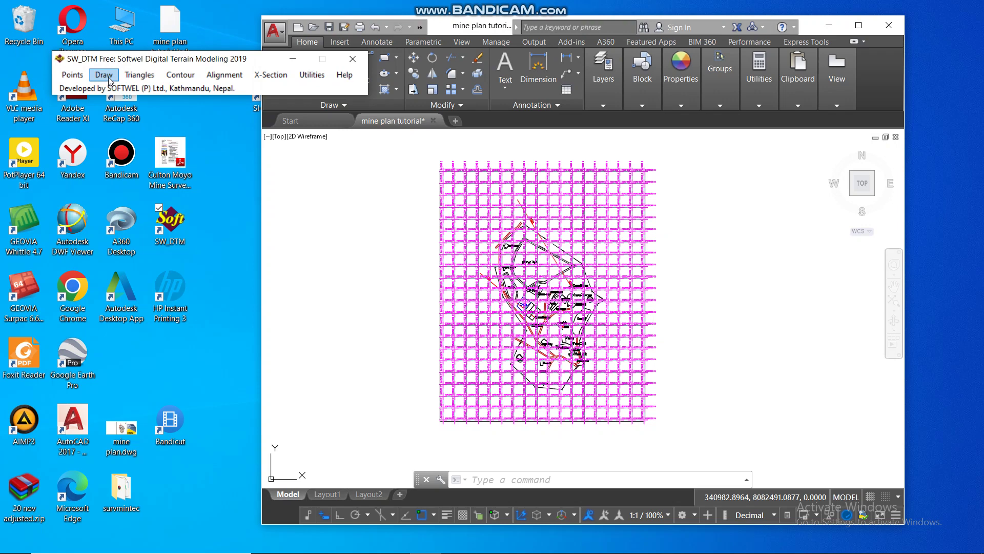
click(109, 77)
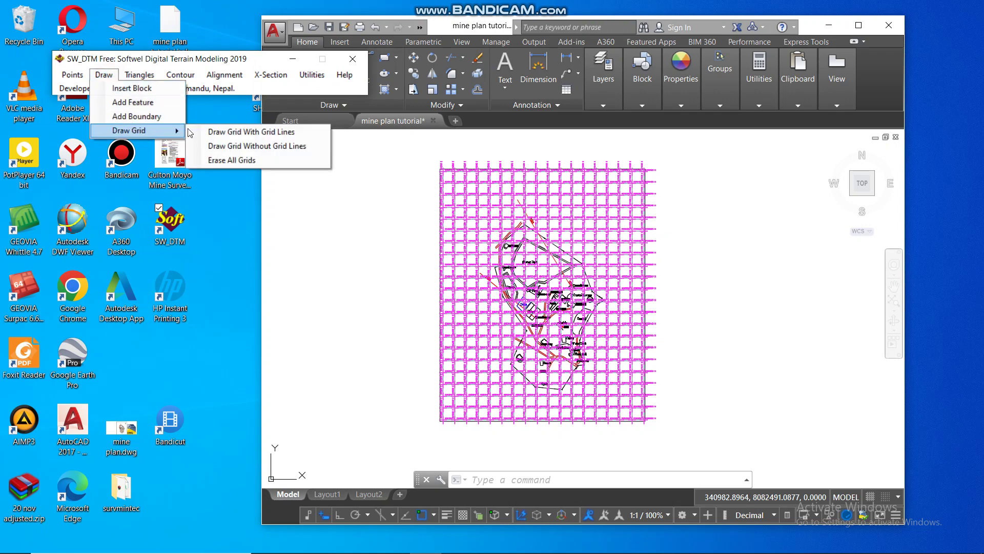
click(260, 161)
- Draw a grid with grid lines at an interval of 100, spanning the frame from its bottom-left to its top-right corner
click(104, 75)
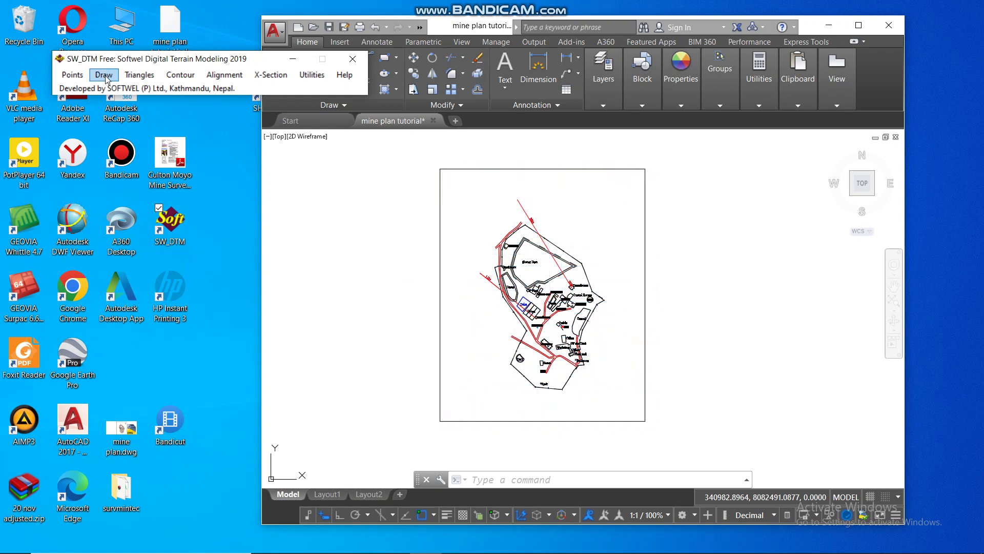
mouse_move(145, 131)
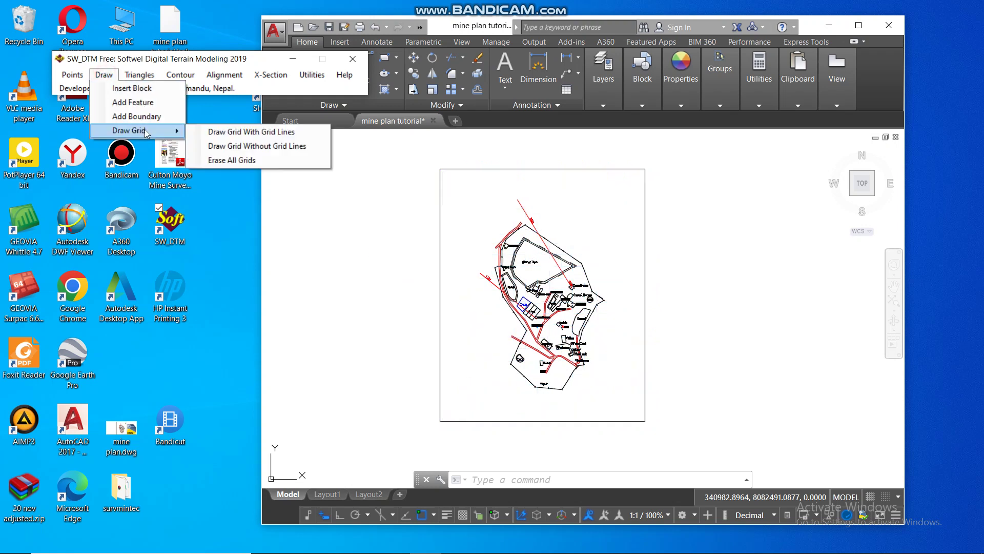
click(233, 132)
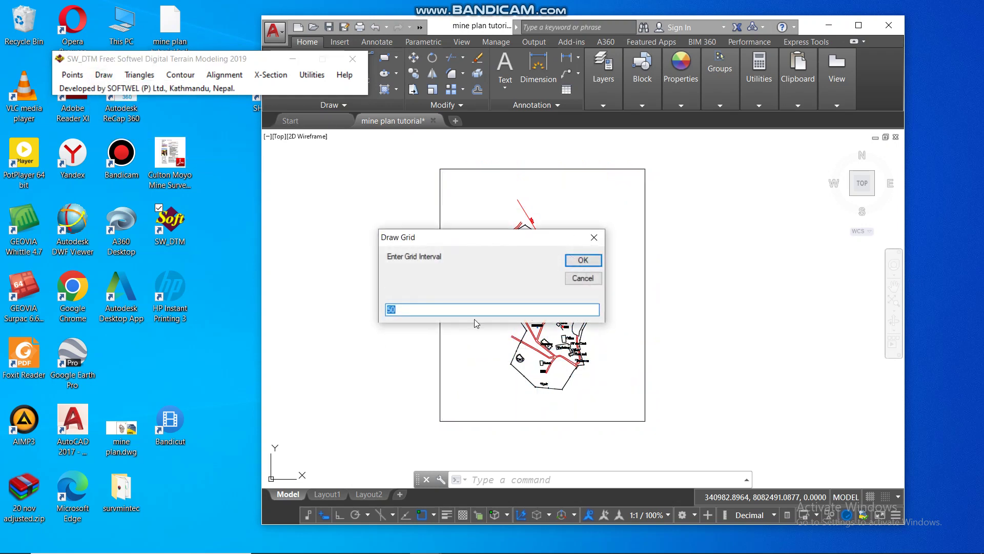
text(100)
click(576, 262)
click(574, 262)
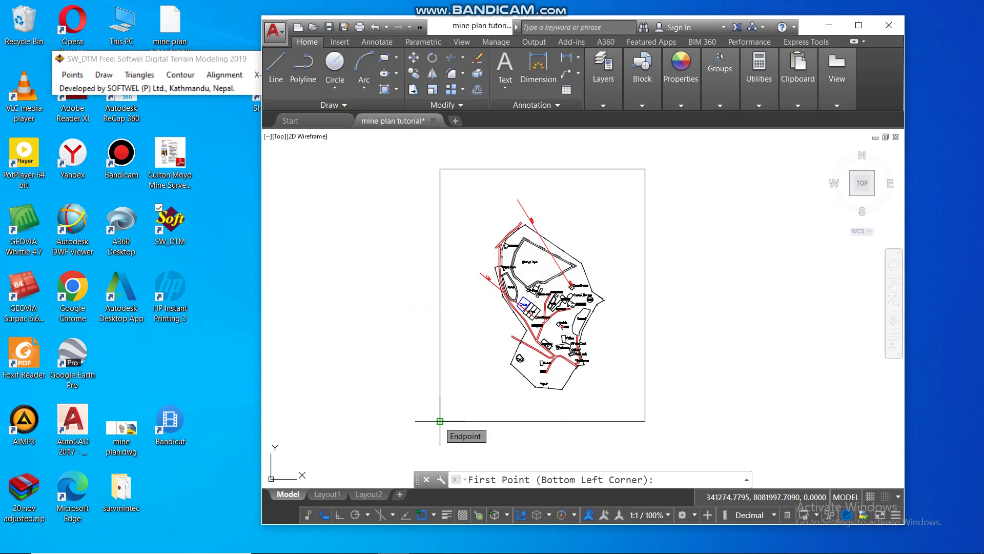
click(440, 421)
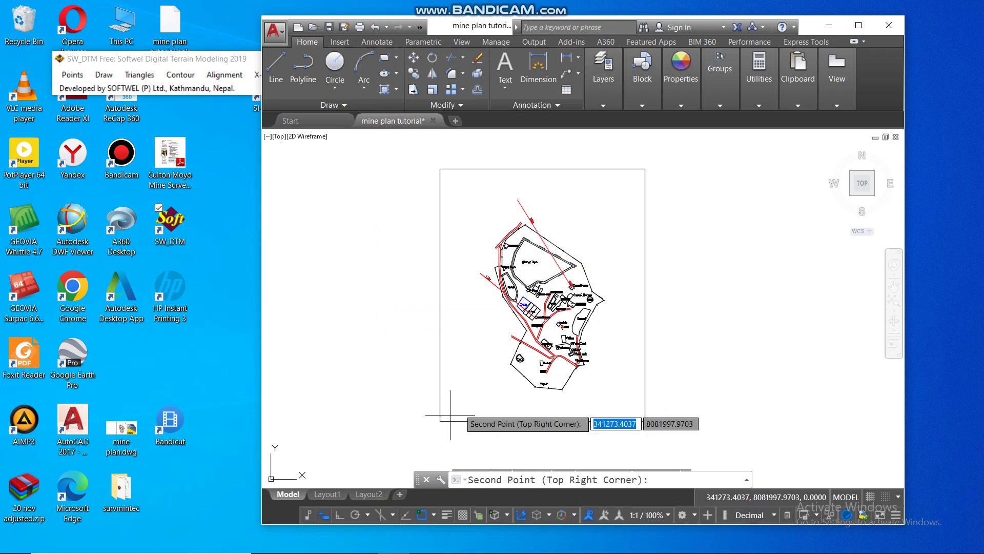
click(645, 168)
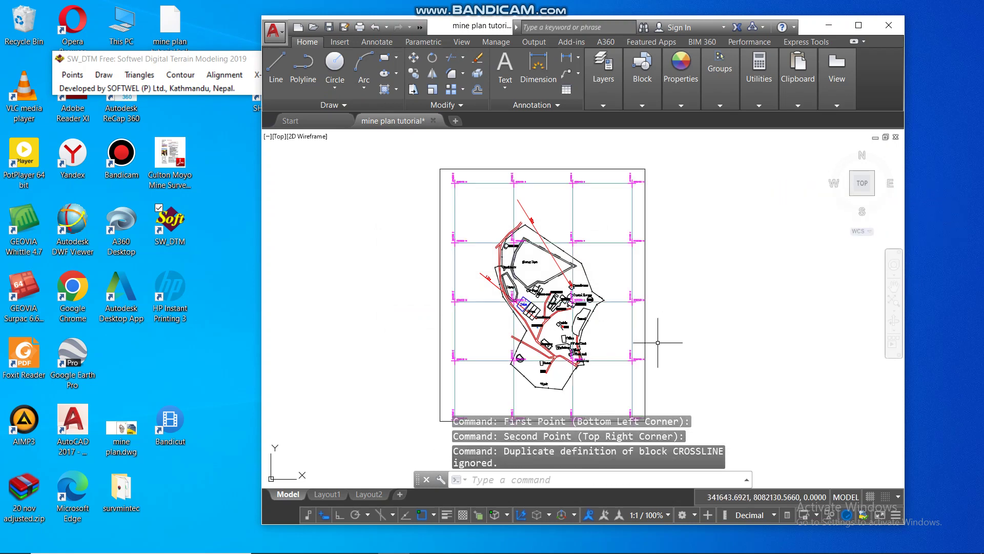
- Examine the grid lines and their easting and northing labels across the framed mine plan
scroll(567, 340, up, 8)
scroll(566, 378, down, 6)
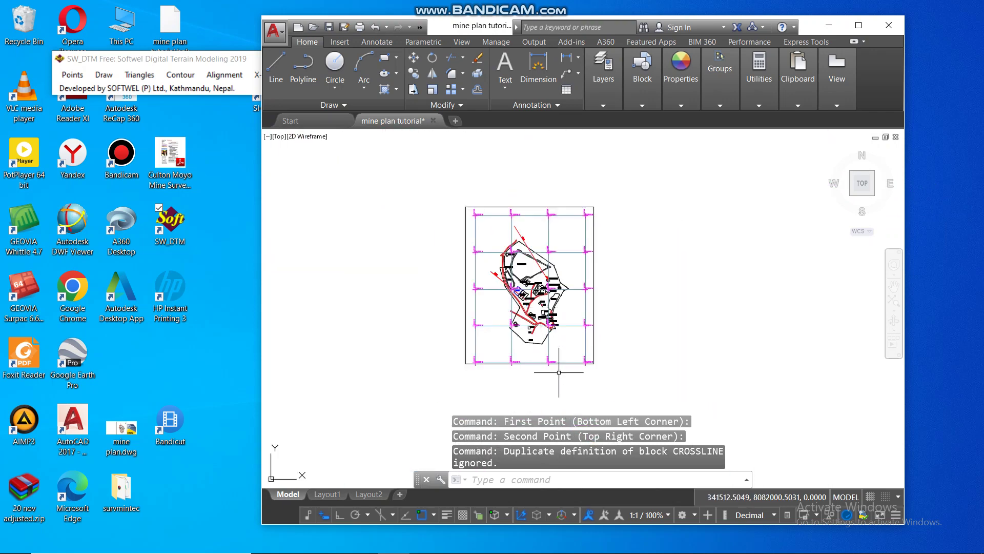
scroll(566, 378, up, 2)
scroll(531, 251, up, 4)
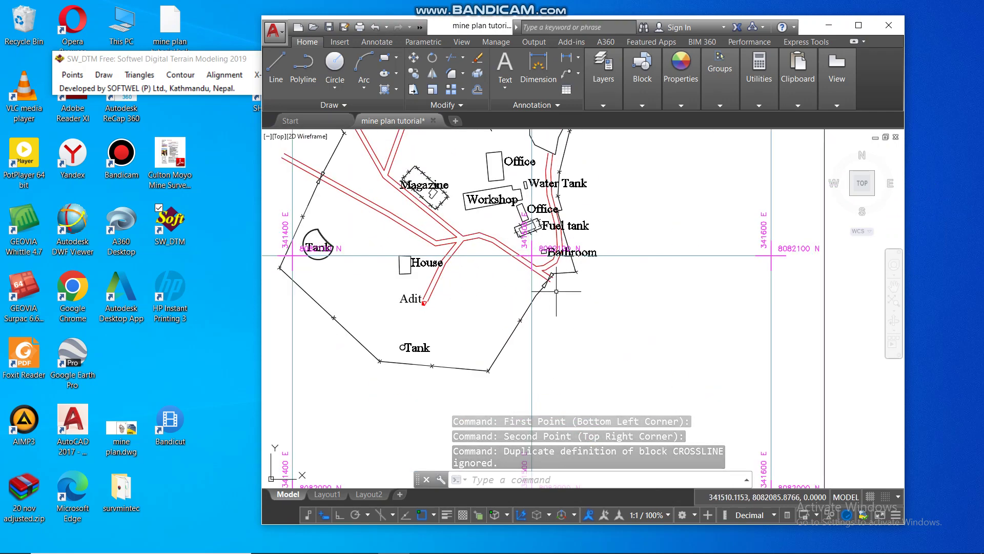
scroll(559, 289, down, 4)
scroll(560, 289, up, 3)
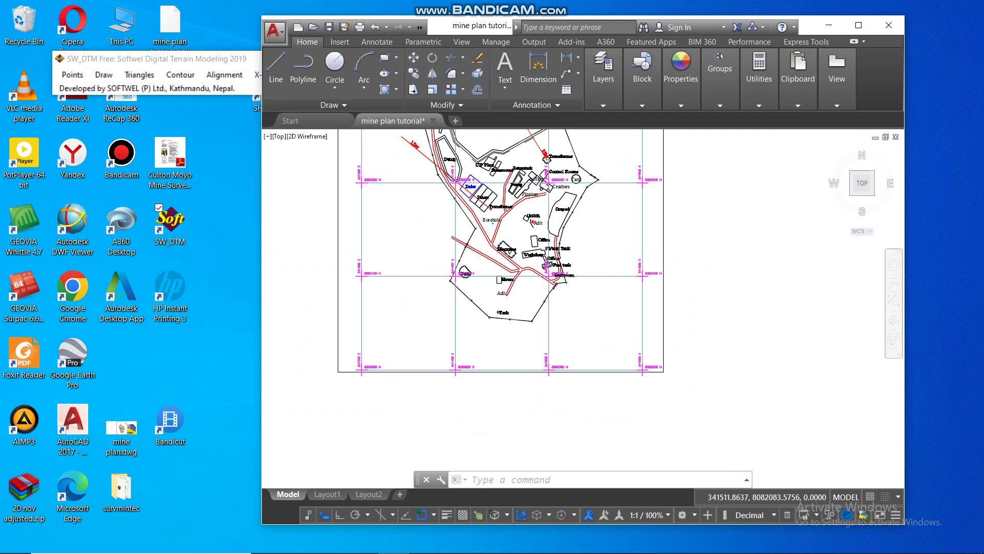
scroll(543, 328, down, 6)
scroll(538, 333, up, 3)
scroll(615, 161, up, 1)
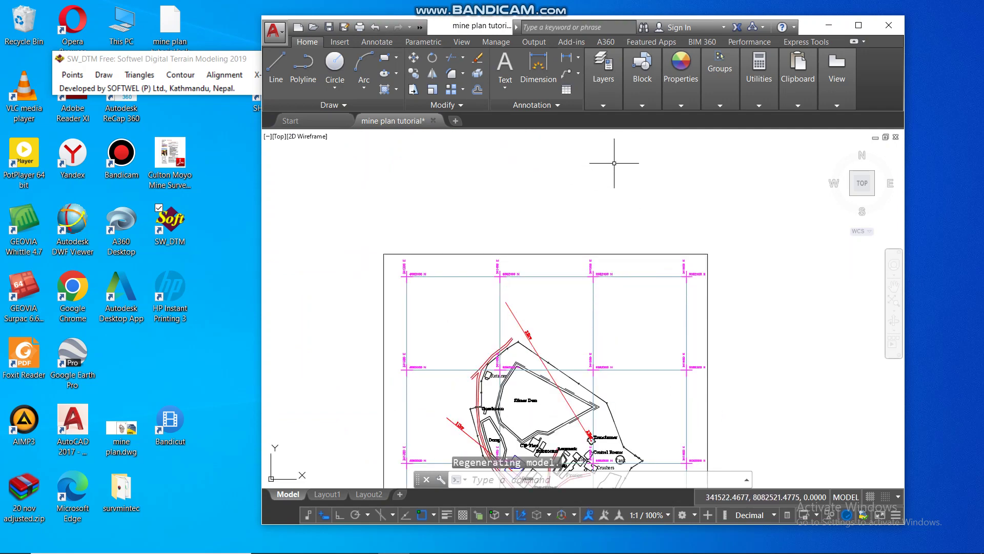
scroll(664, 137, down, 1)
- Maximize the AutoCAD window and set the Co-ordinates layer's colour to cyan in the Layer Properties Manager
click(855, 30)
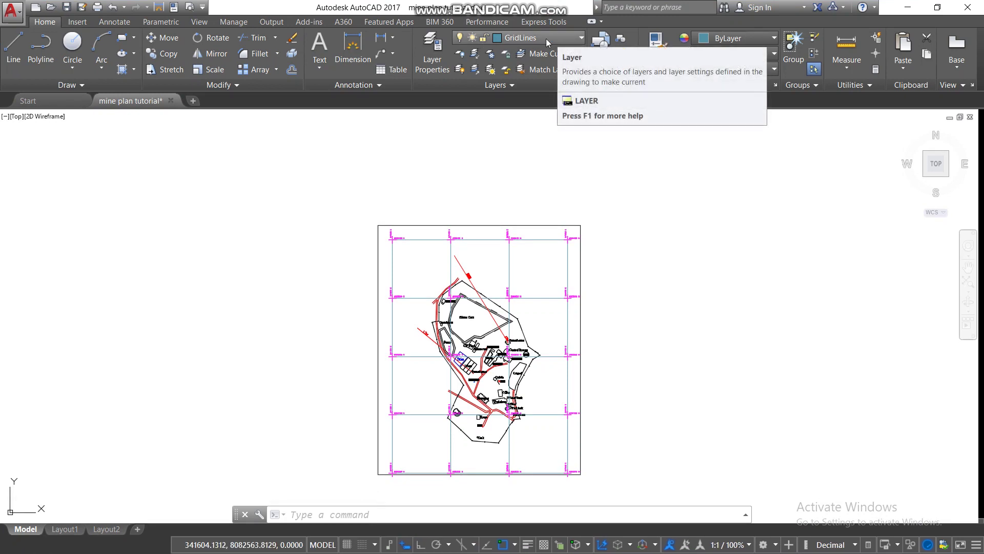
click(565, 40)
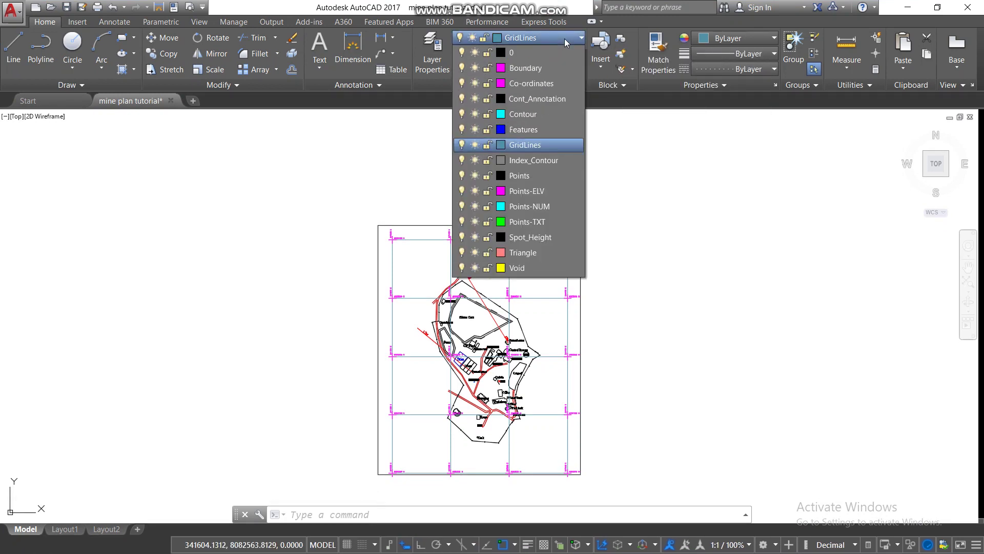
click(421, 45)
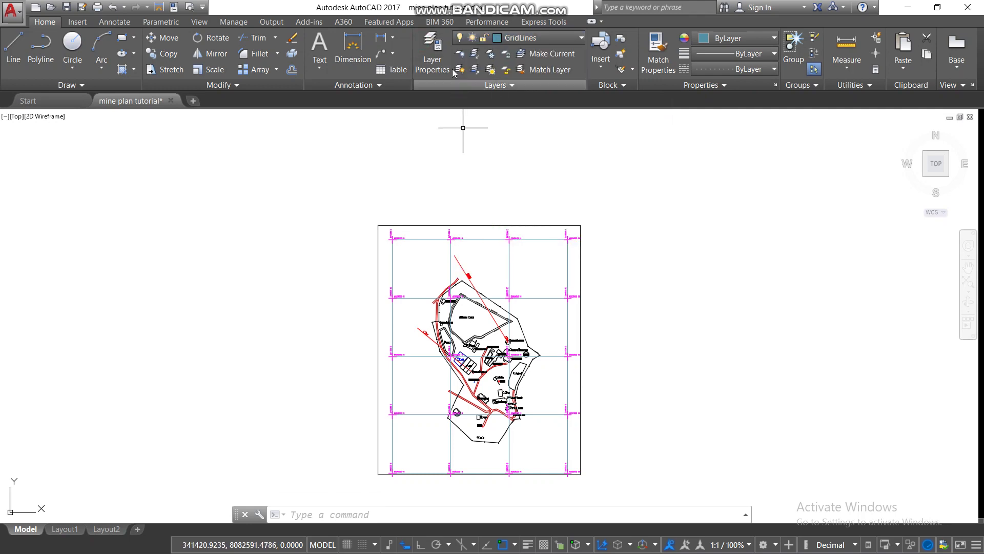
click(437, 68)
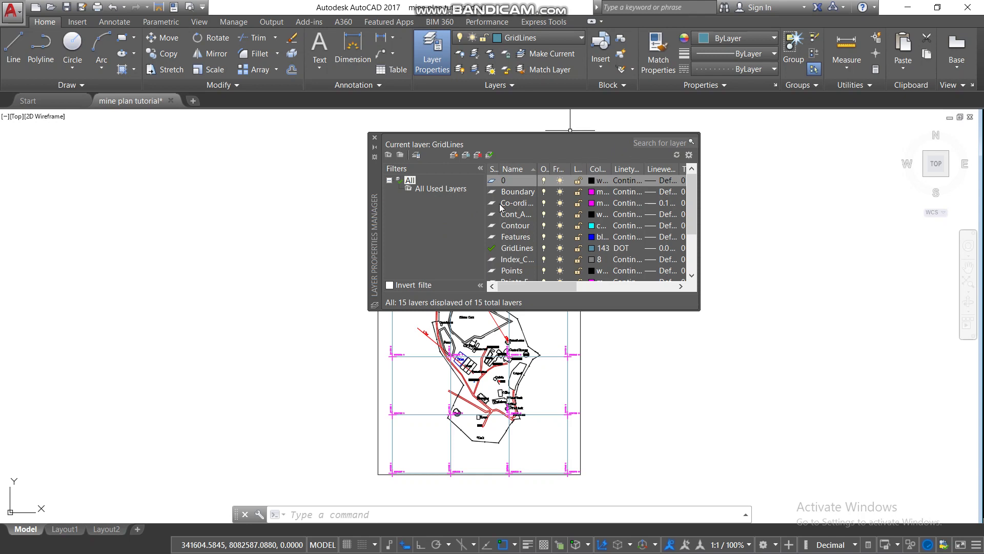
click(592, 202)
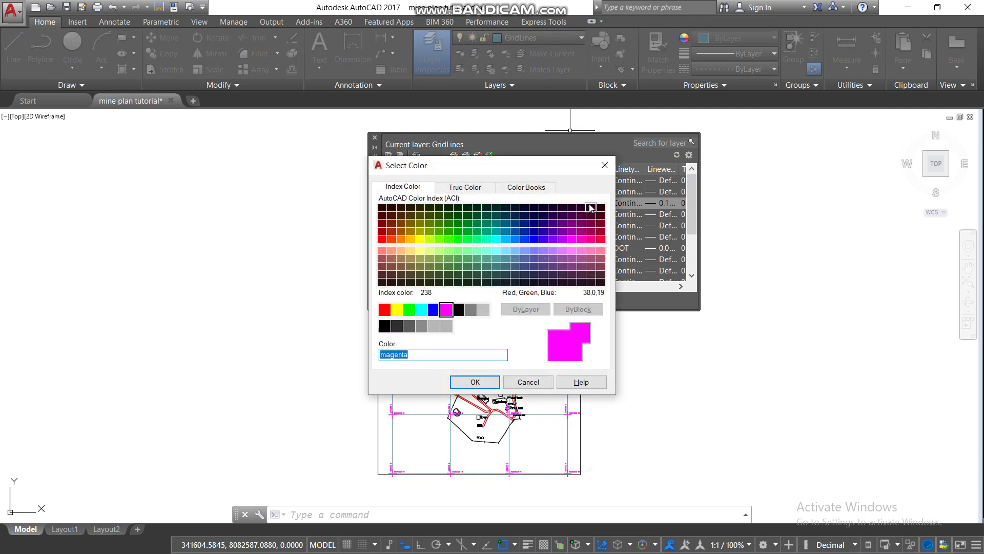
click(421, 309)
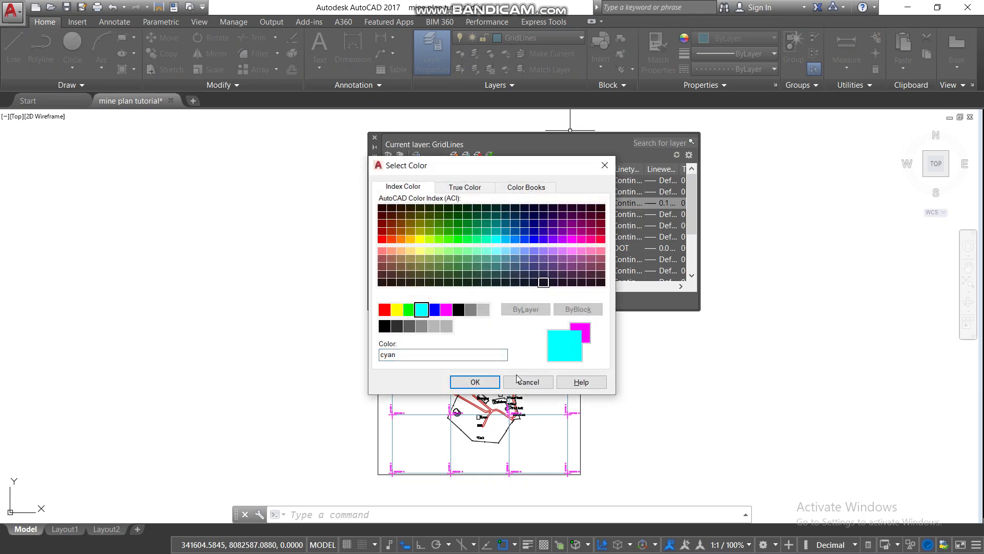
click(475, 382)
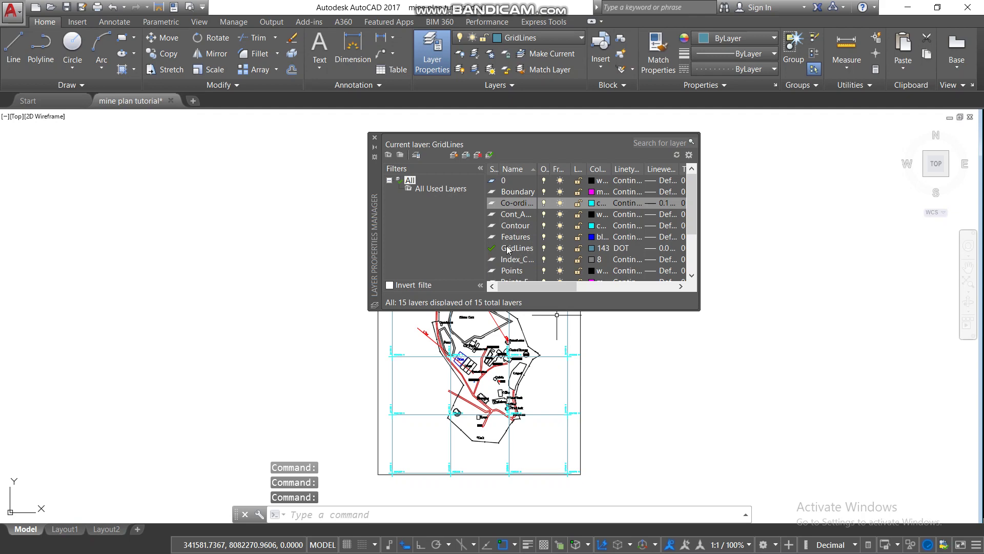
- Set the GridLines layer's colour to cyan and its lineweight to Default
click(591, 248)
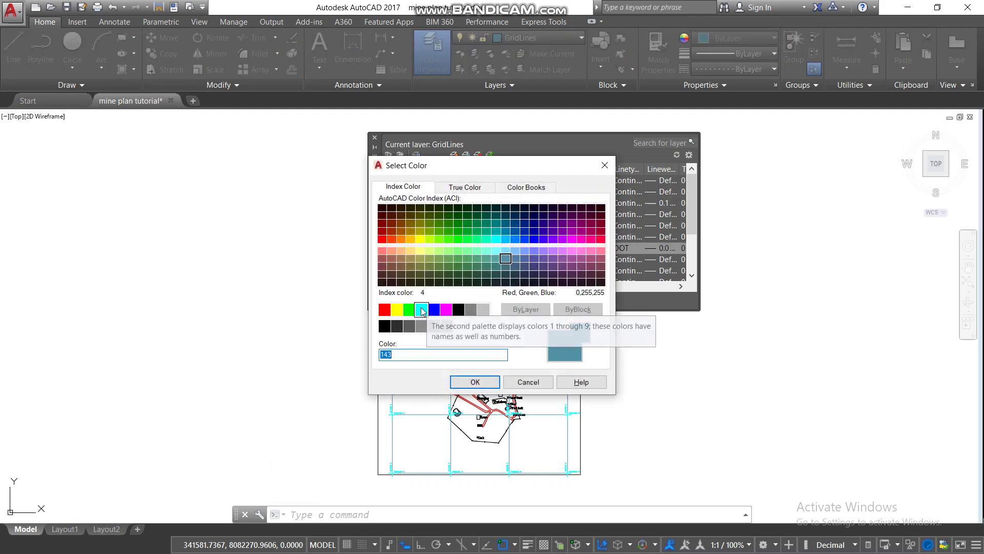
click(421, 310)
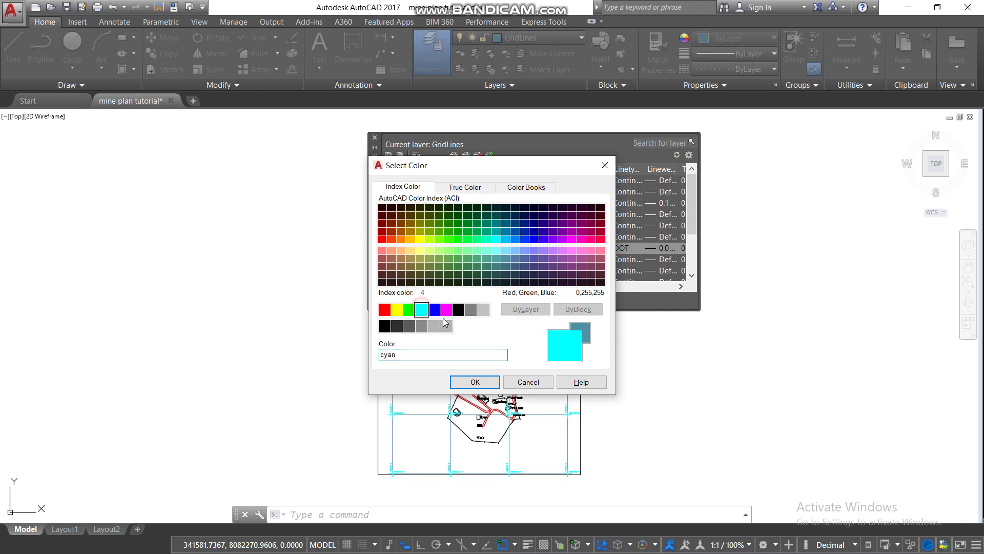
click(477, 382)
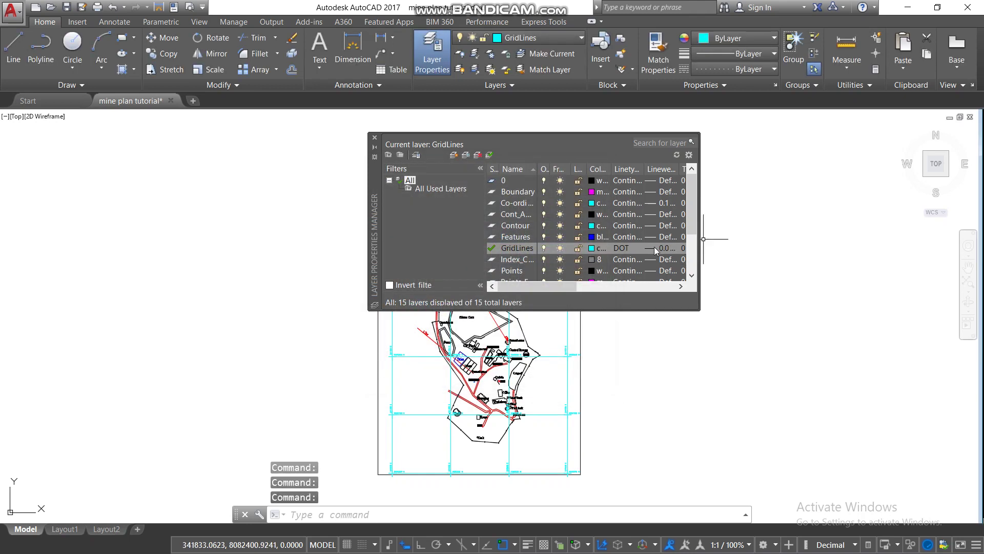
click(654, 248)
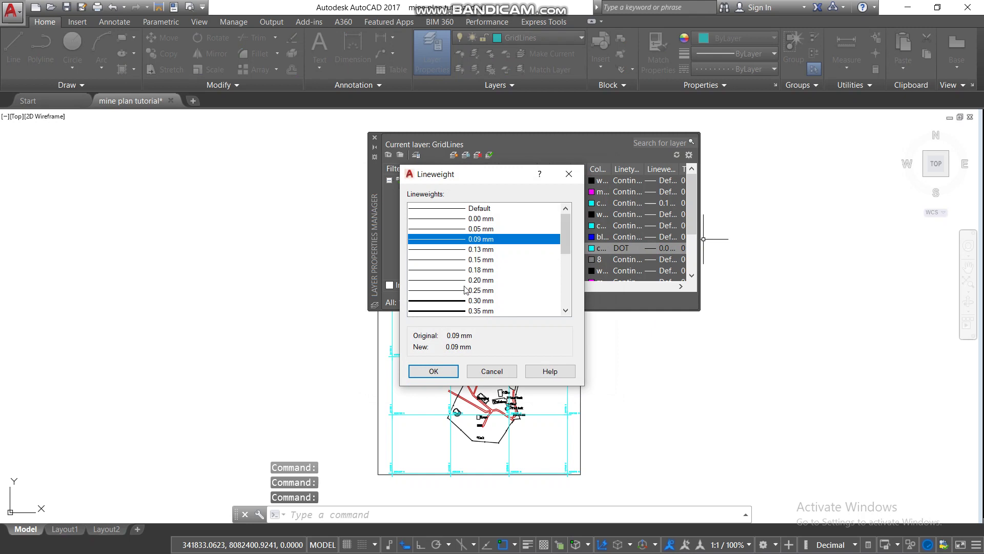
click(444, 208)
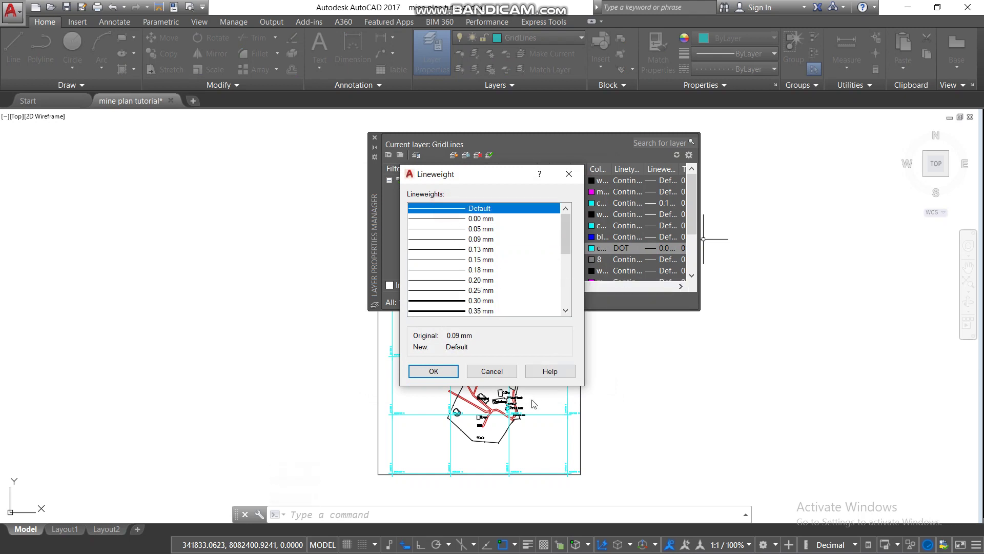
click(445, 370)
- Set the GridLines layer's linetype to Continuous and close the Layer Properties Manager
click(620, 249)
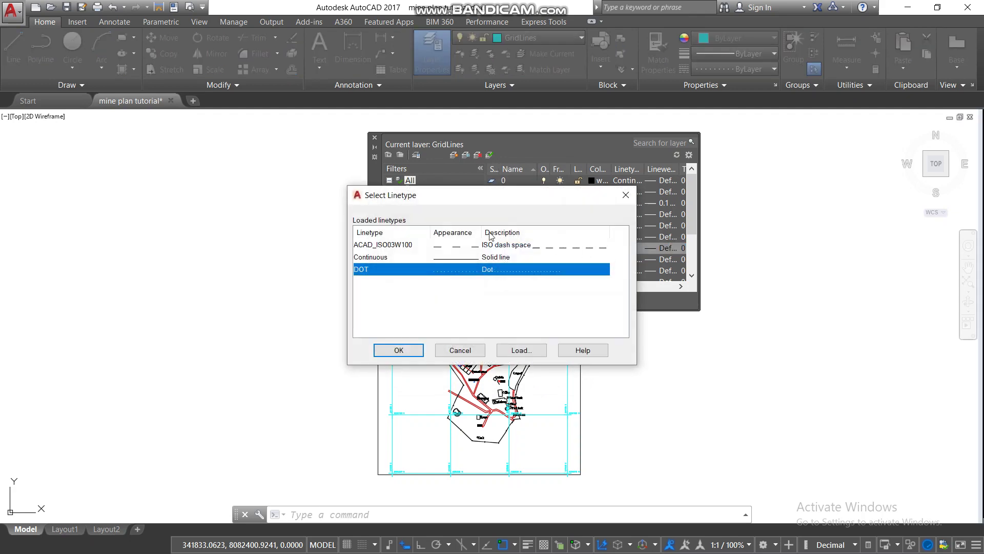
click(437, 257)
click(419, 352)
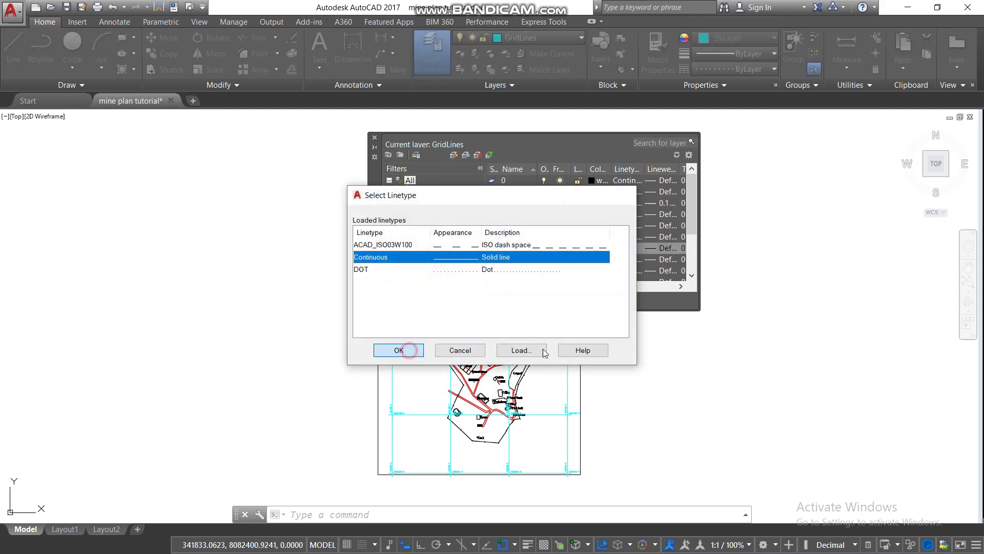
click(375, 138)
- Delete the easting and northing labels where the 8082300 N grid line crosses the 341400 E and 341500 E grid lines
scroll(504, 359, up, 6)
scroll(505, 299, up, 2)
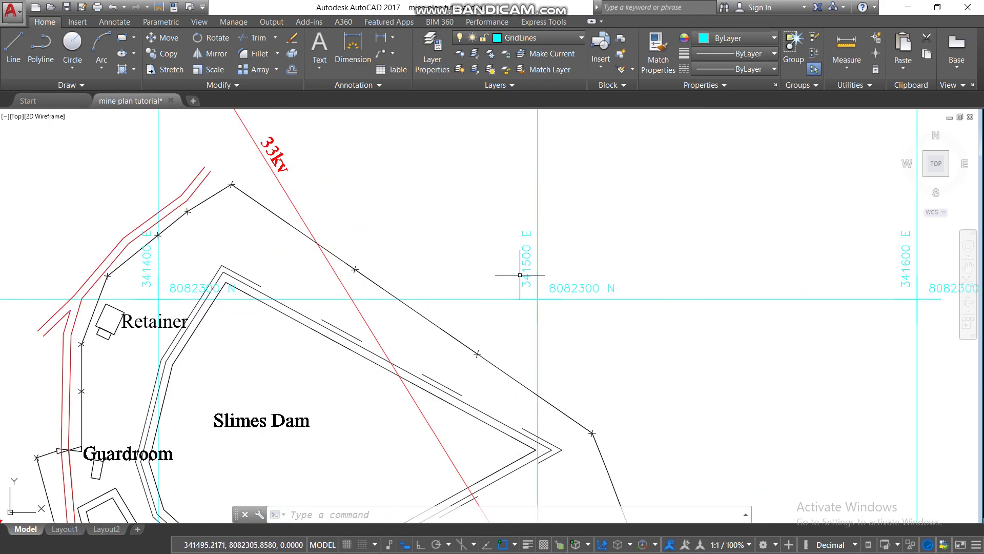
click(520, 261)
click(578, 290)
key(Escape)
scroll(601, 273, down, 6)
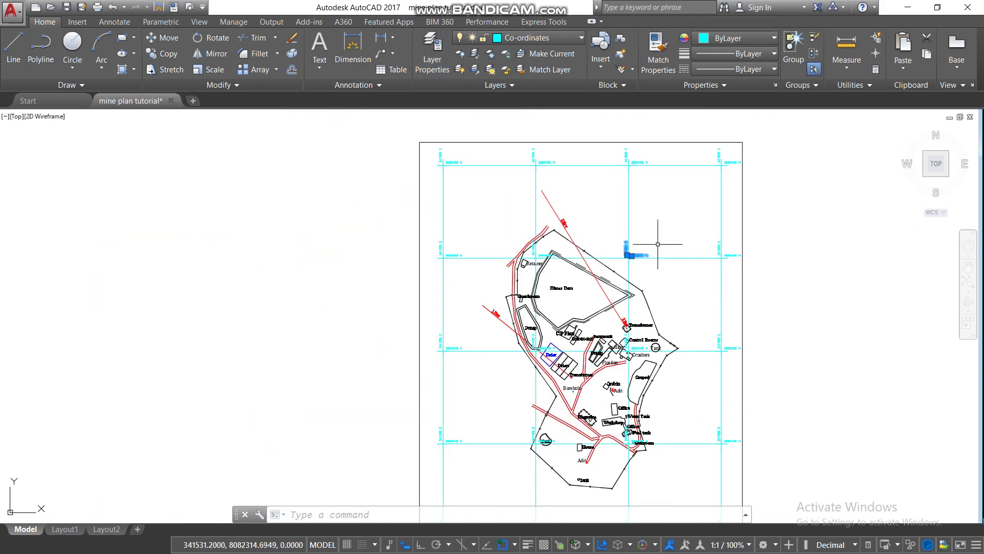
scroll(514, 208, up, 8)
click(443, 157)
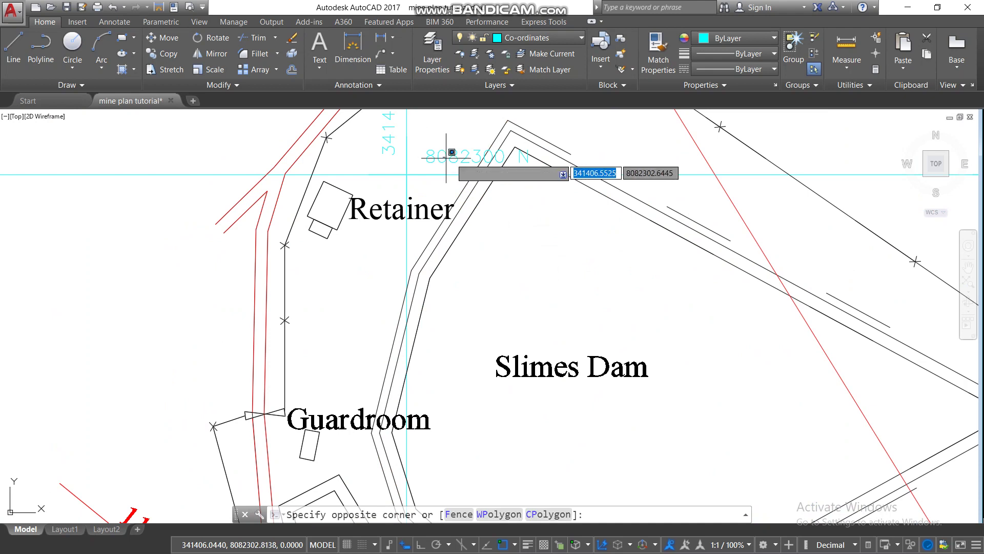
click(431, 164)
click(398, 129)
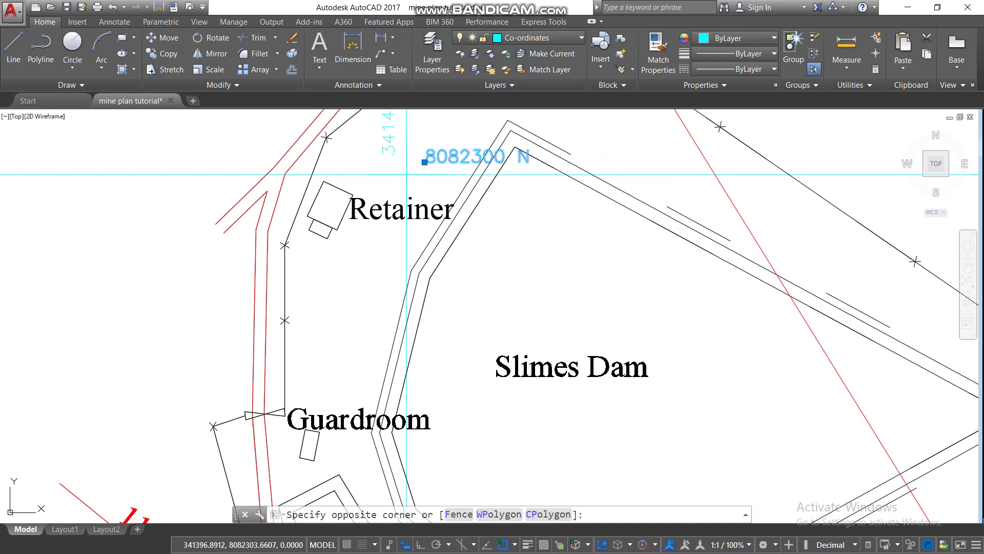
click(393, 149)
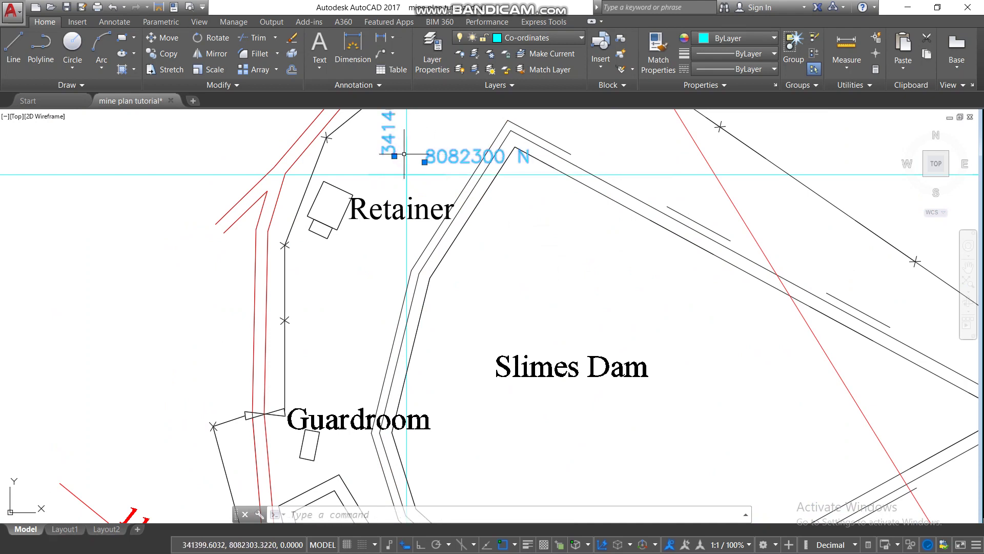
key(Delete)
scroll(468, 154, down, 6)
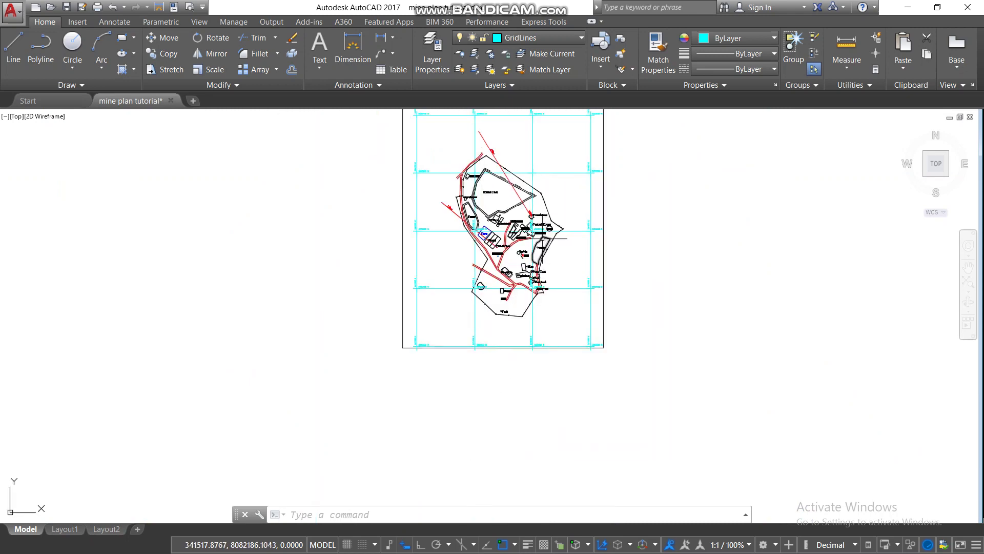
scroll(528, 154, up, 3)
scroll(553, 233, down, 1)
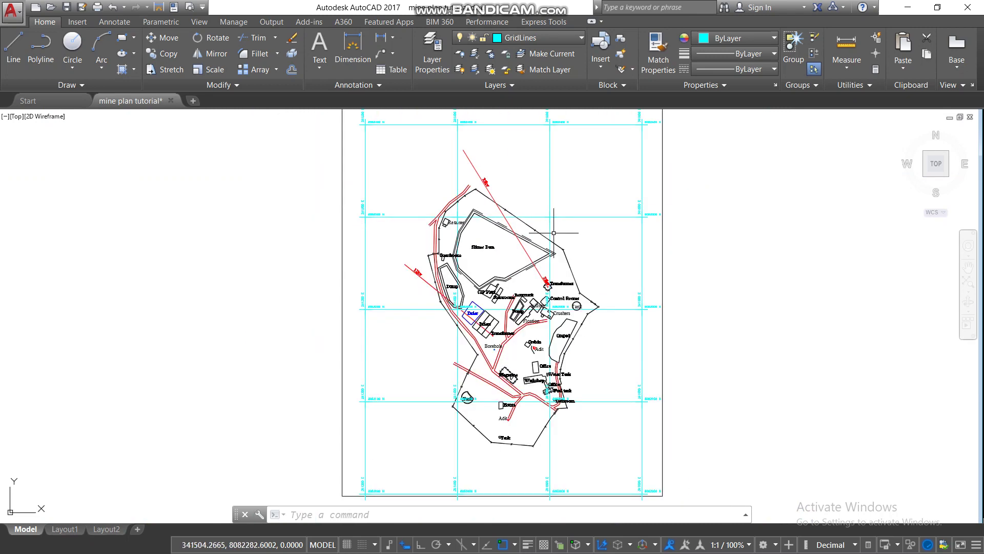